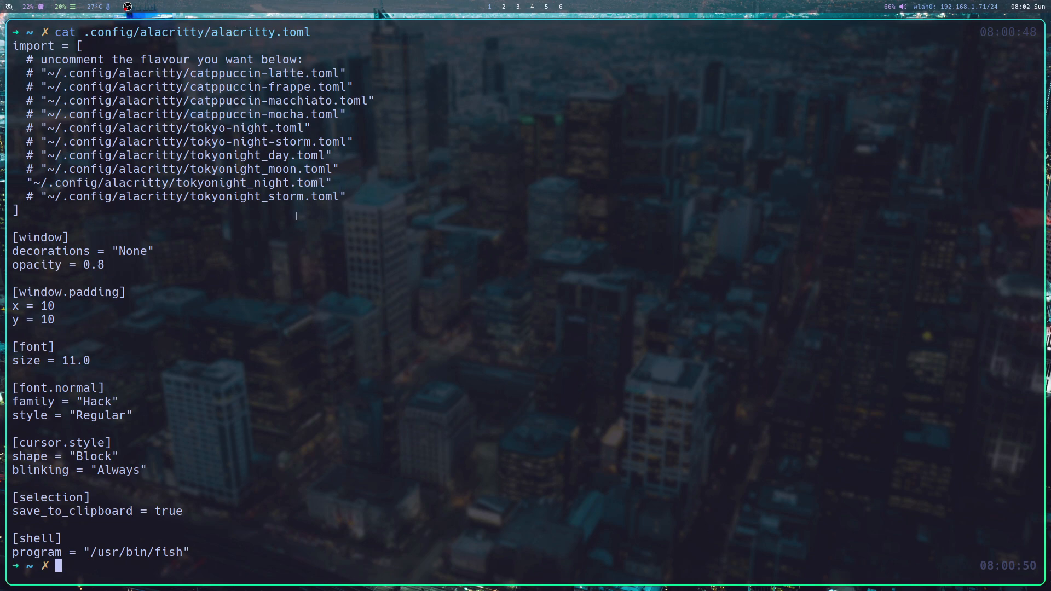
# - Examine the font family setting in the printed alacritty.toml configuration
pyautogui.tripleClick(71, 402)
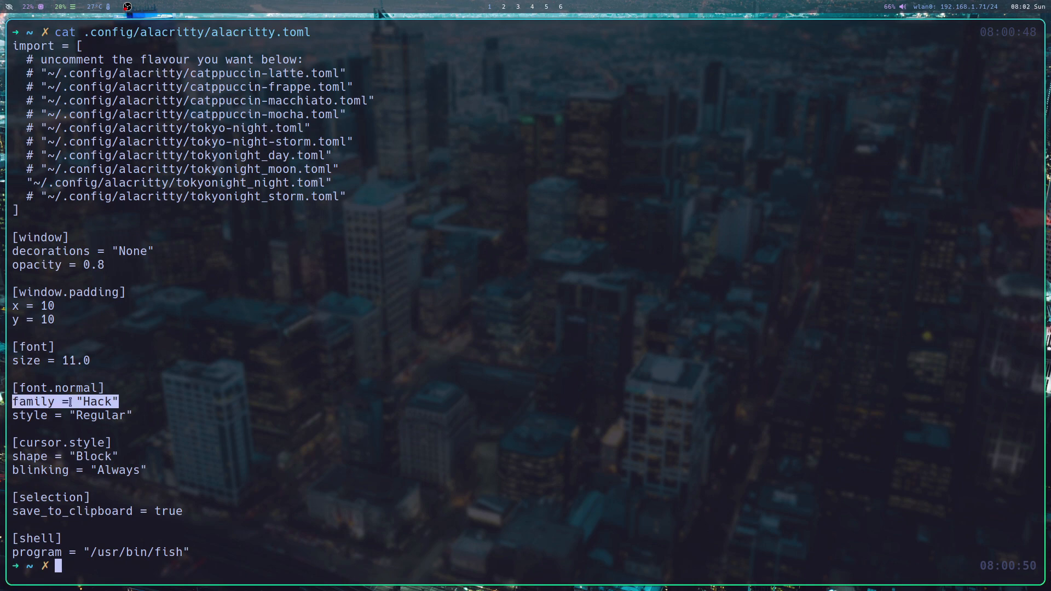
pyautogui.click(119, 401)
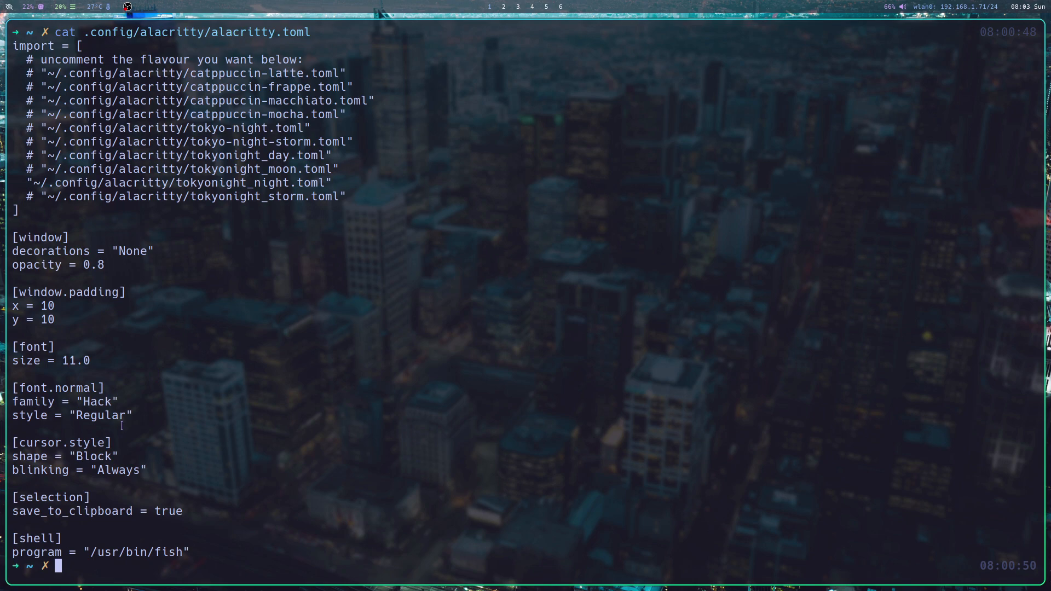
# - Run sudo pacman -S font-manager and decline to proceed with the installation
pyautogui.press('Up')
pyautogui.press('Up')
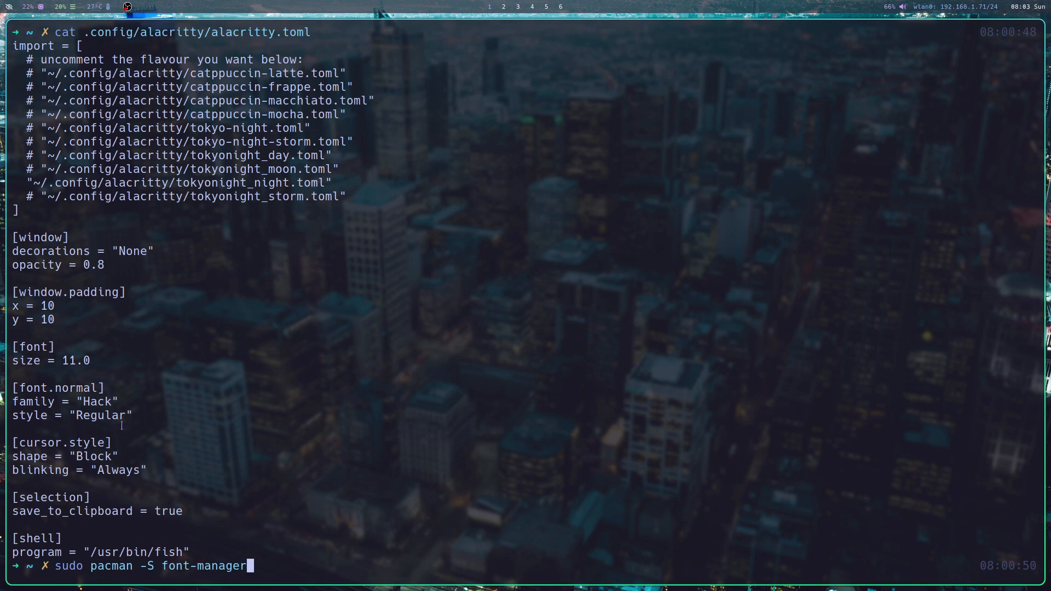
pyautogui.press('Return')
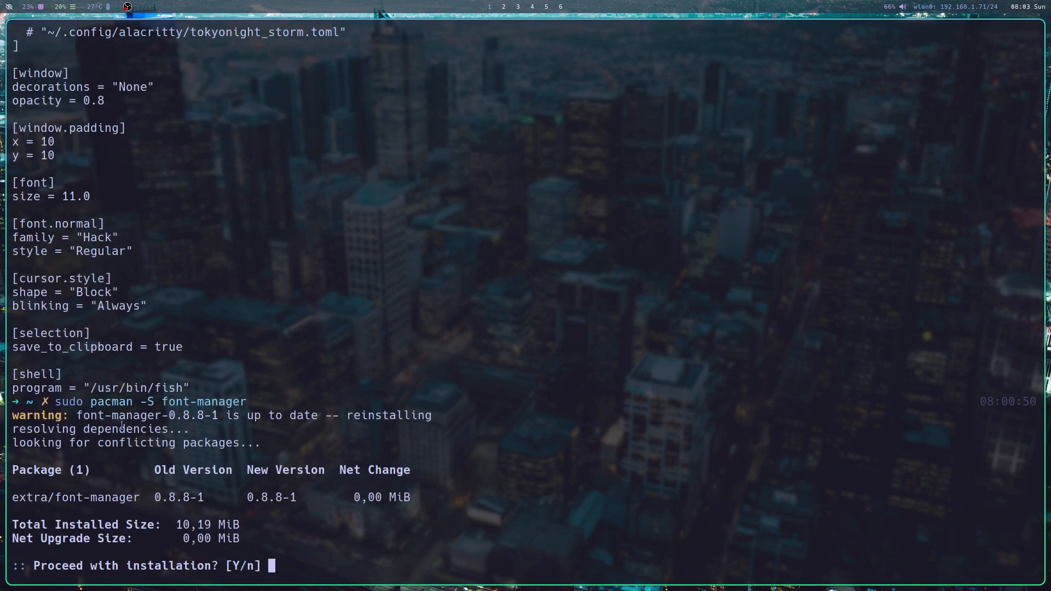
pyautogui.write('n')
pyautogui.press('Return')
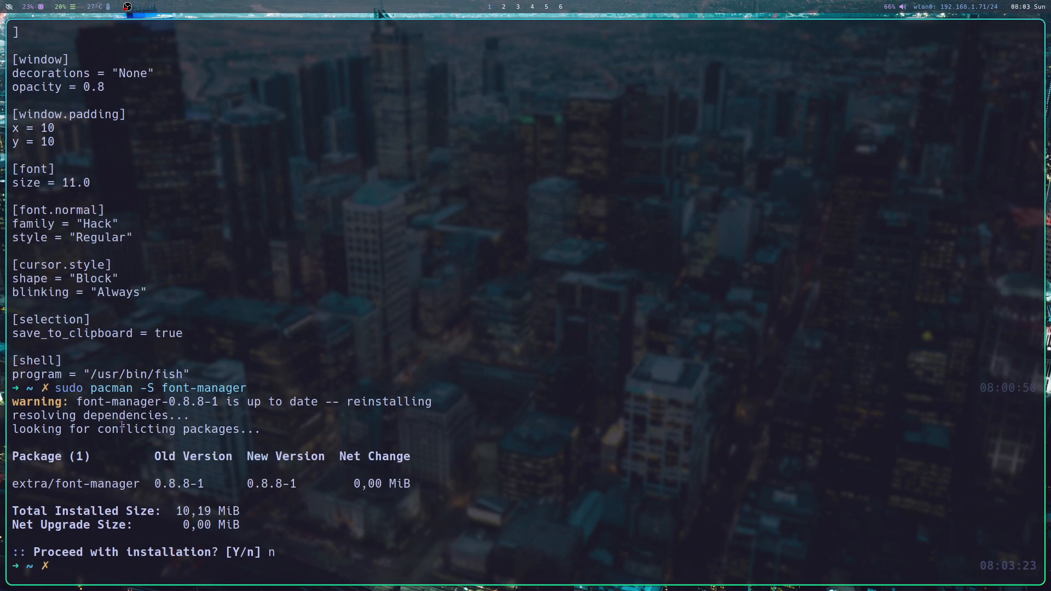
# - Switch to workspace 6 and launch Font Manager by searching the application launcher for "font"
pyautogui.press('super+6')
pyautogui.press('super+d')
pyautogui.write('font')
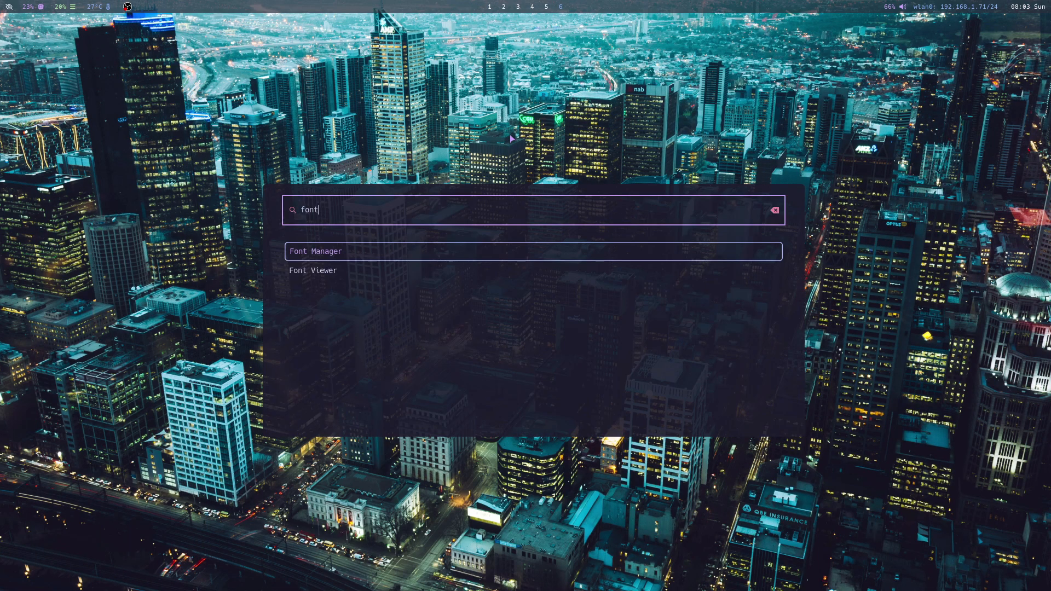
pyautogui.press('Return')
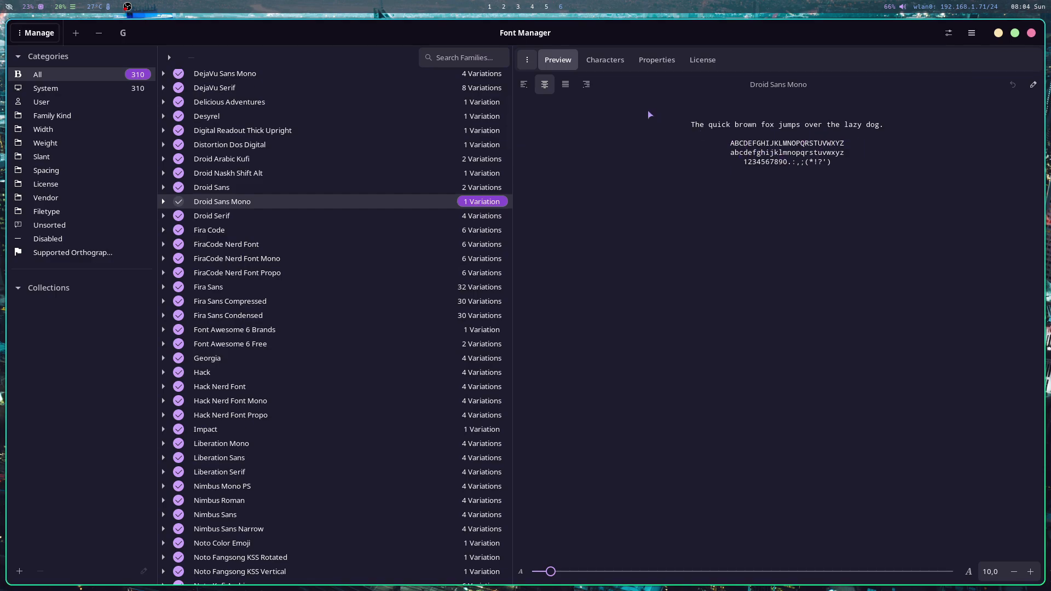
# - Review the characters, properties and license of Droid Sans Mono, and return to its preview
pyautogui.click(616, 67)
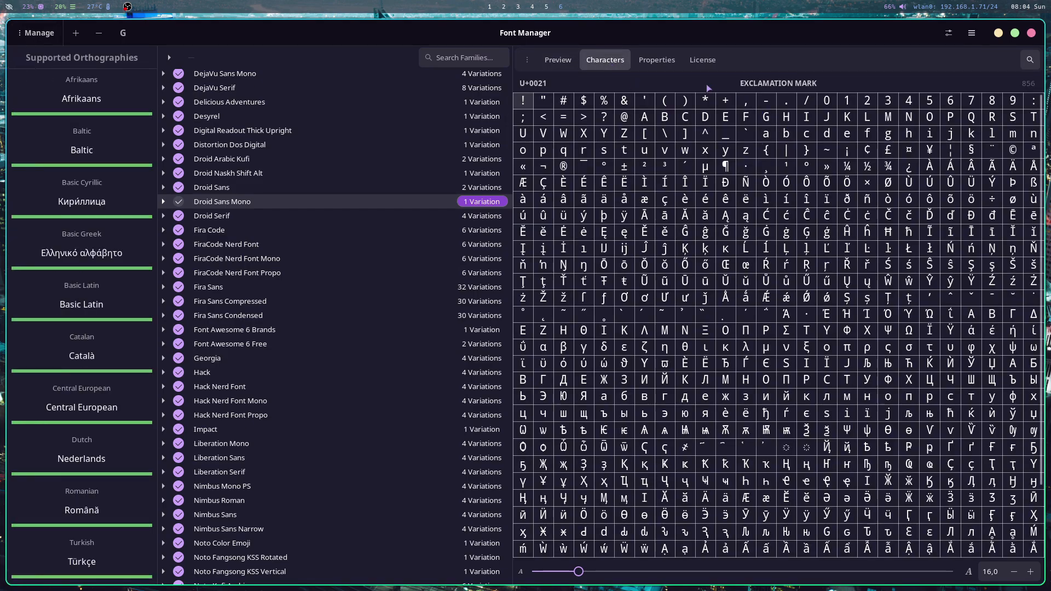
pyautogui.click(657, 60)
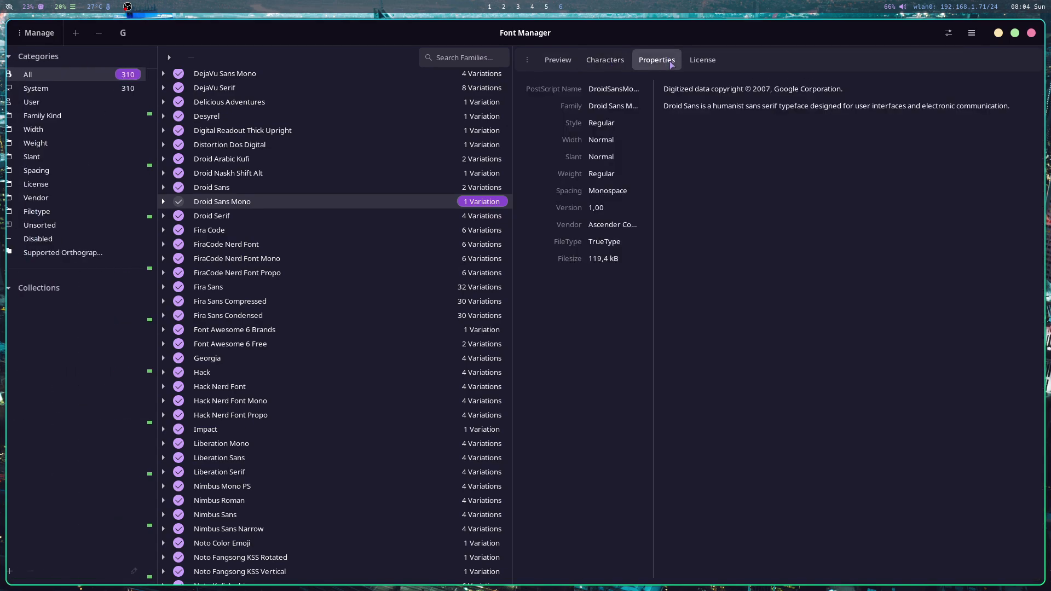
pyautogui.click(703, 61)
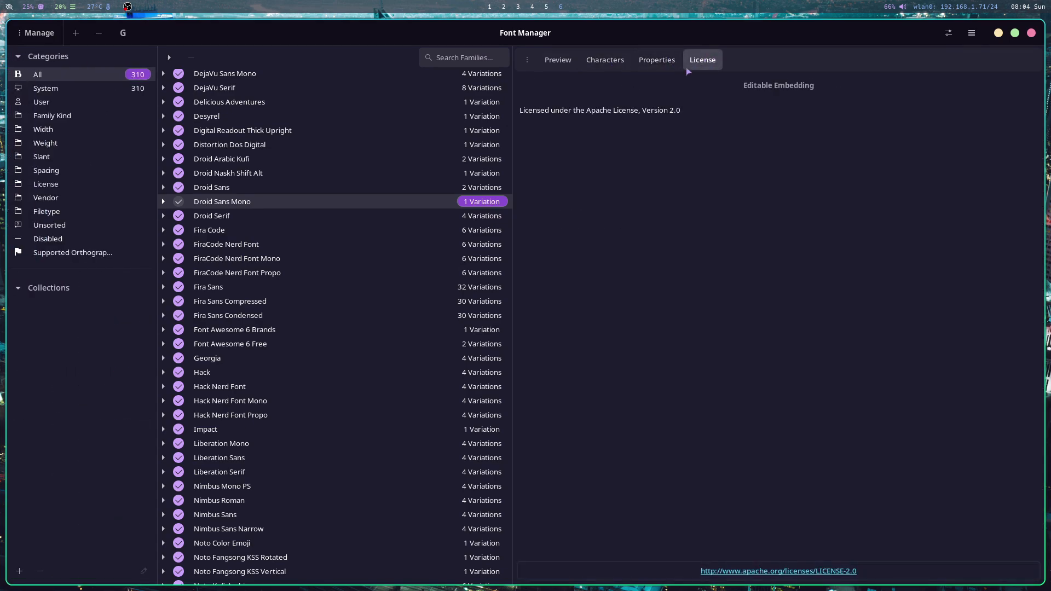
pyautogui.click(539, 59)
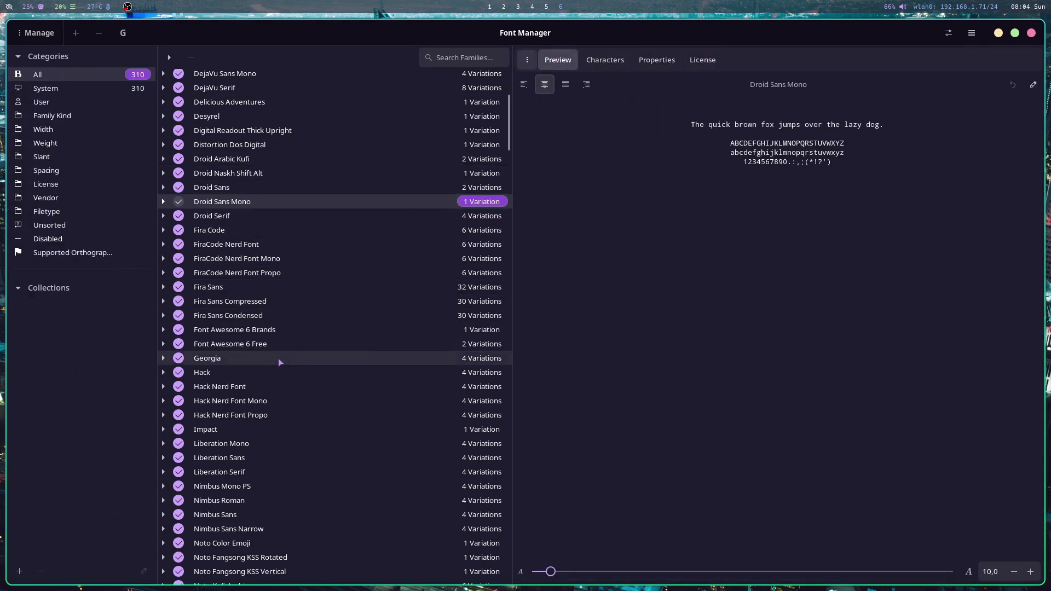
# - Preview the Hack font and expand the variations of Hack and Font Awesome 6 Brands
pyautogui.click(240, 373)
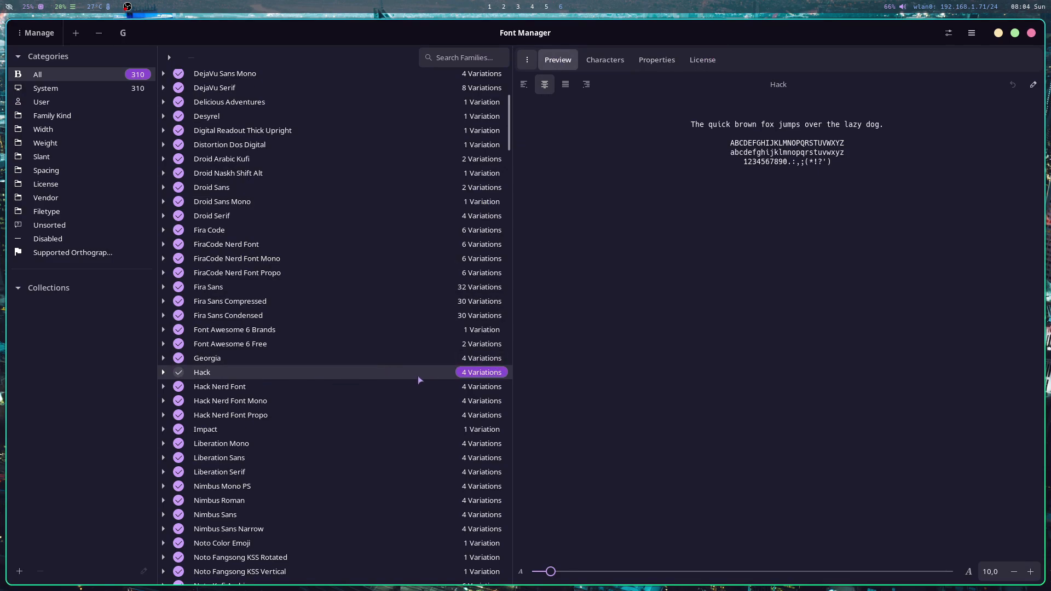
pyautogui.click(163, 373)
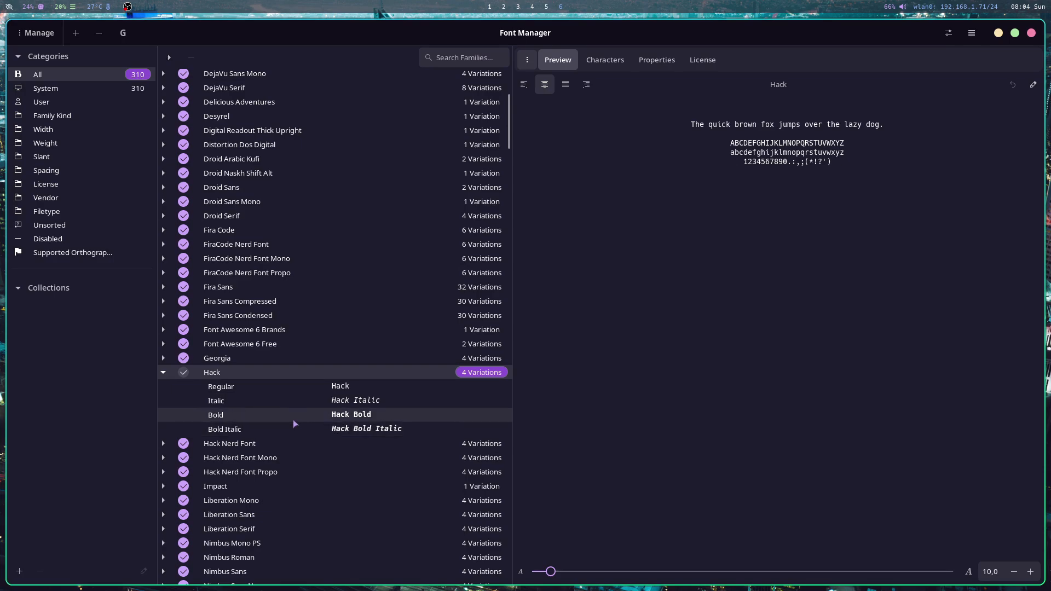
pyautogui.click(163, 329)
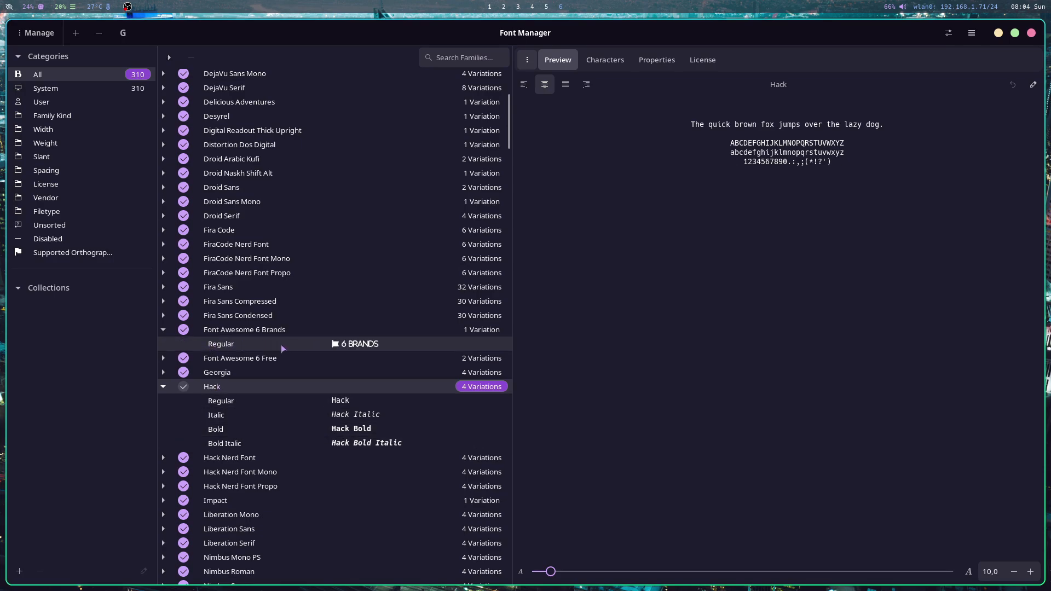
# - Expand Fira Sans to look through its variations, and select Hack Nerd Font Mono
pyautogui.click(163, 288)
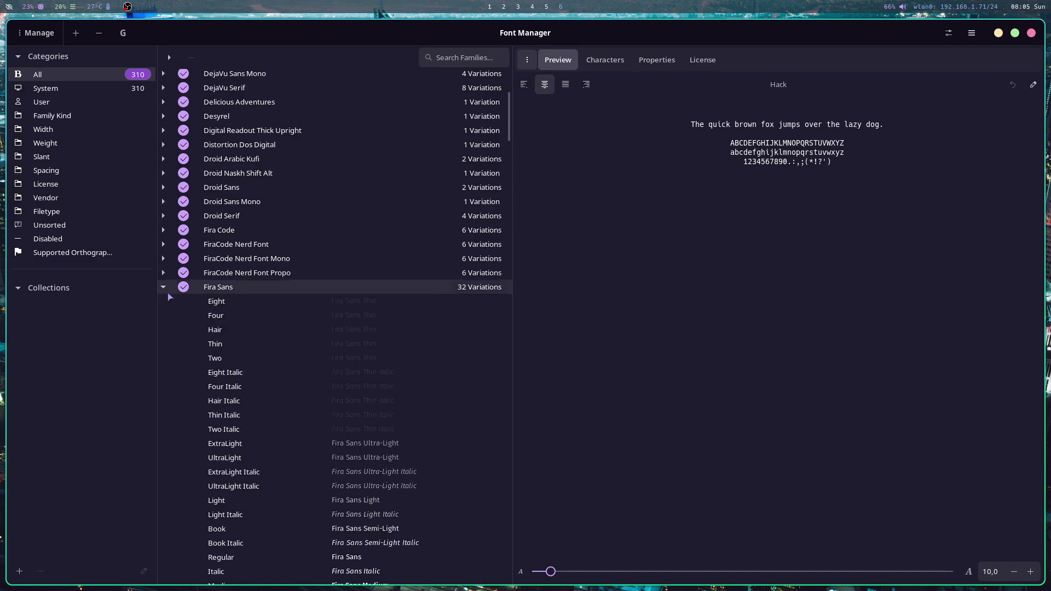
pyautogui.scroll(-10, 342, 344)
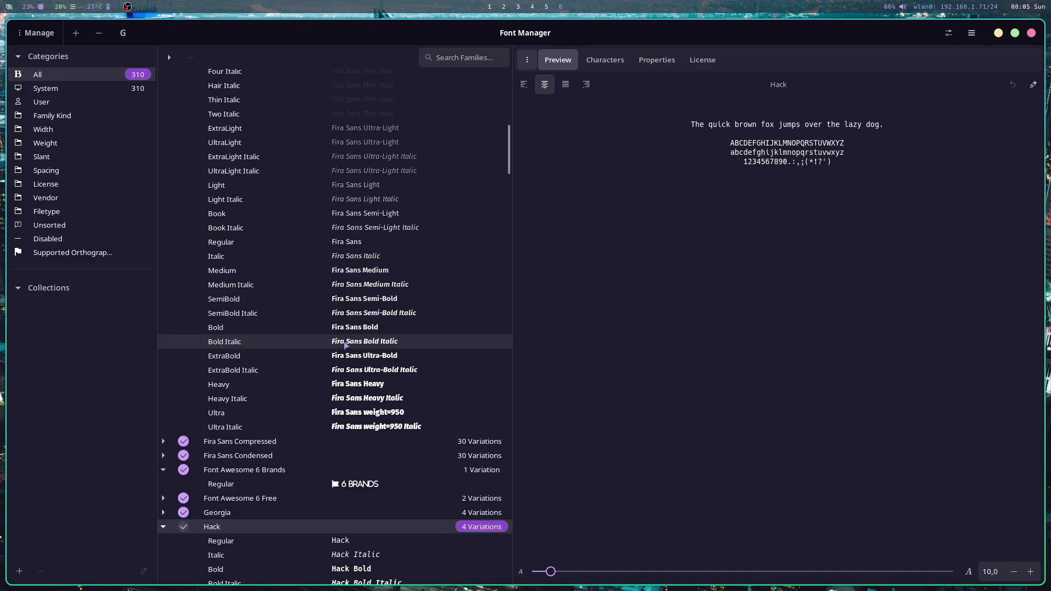
pyautogui.scroll(3, 342, 343)
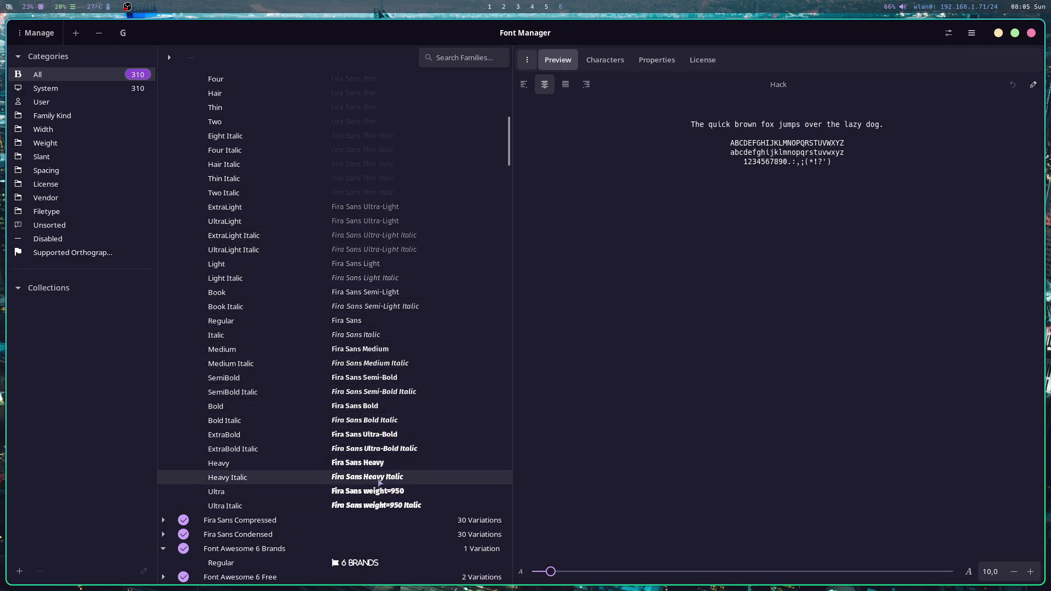
pyautogui.scroll(6, 350, 358)
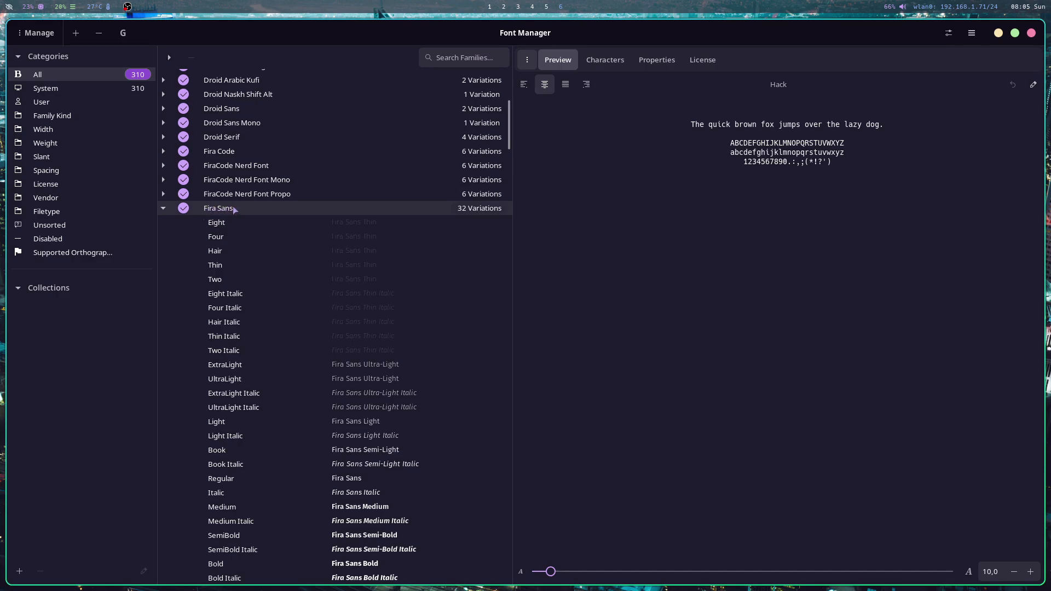
pyautogui.scroll(-5, 241, 425)
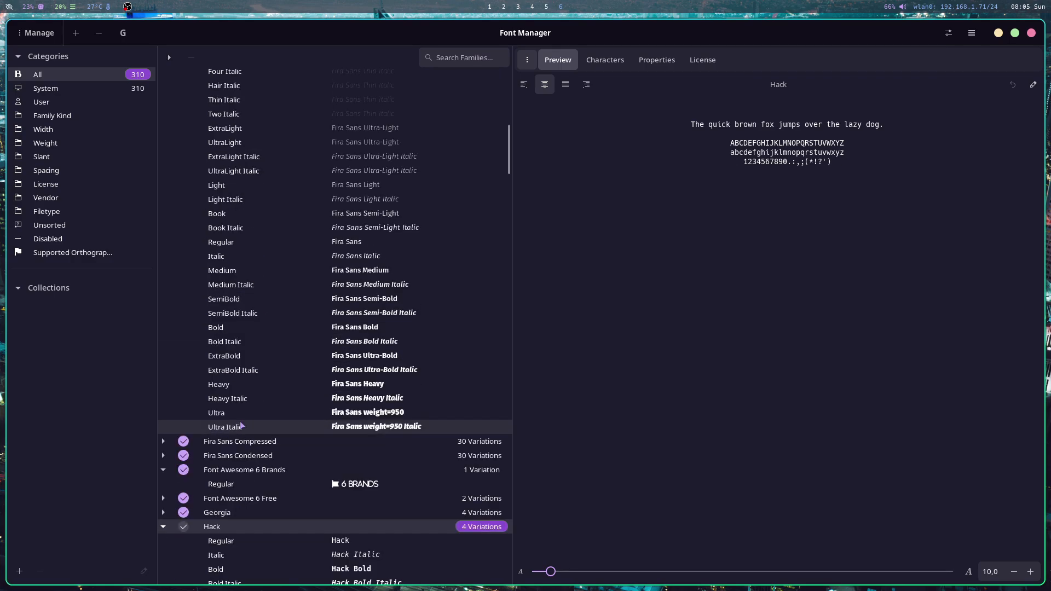
pyautogui.scroll(-4, 243, 345)
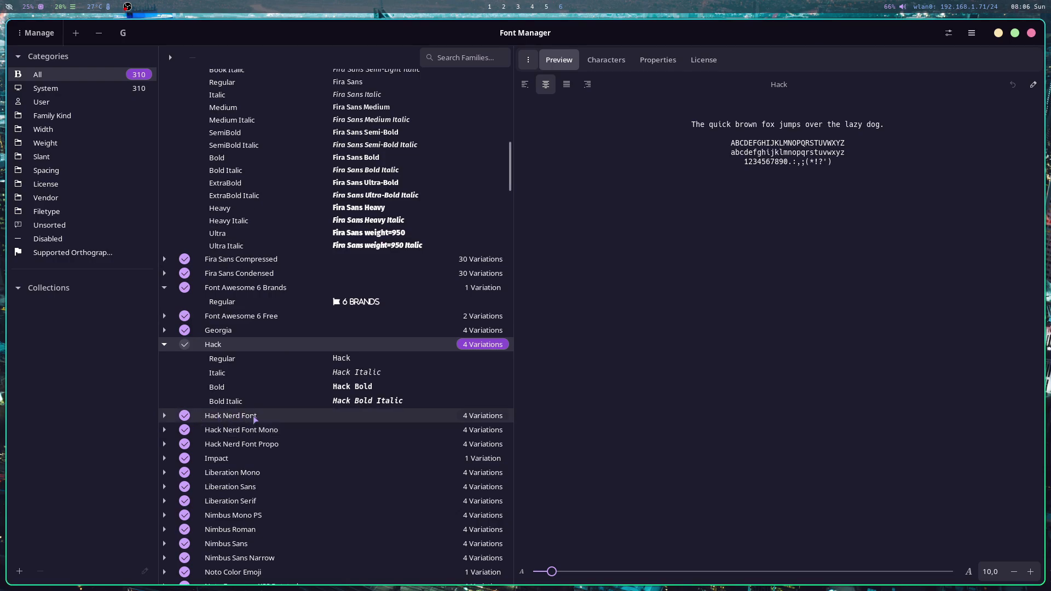
pyautogui.click(260, 430)
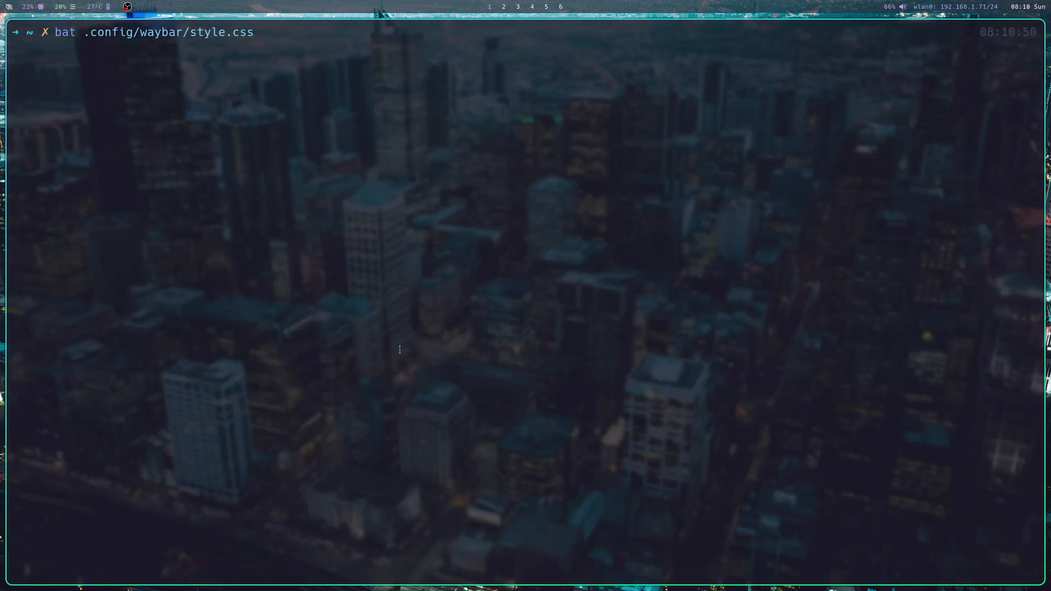
# - Display .config/waybar/style.css with bat and examine its font-family setting
pyautogui.press('Return')
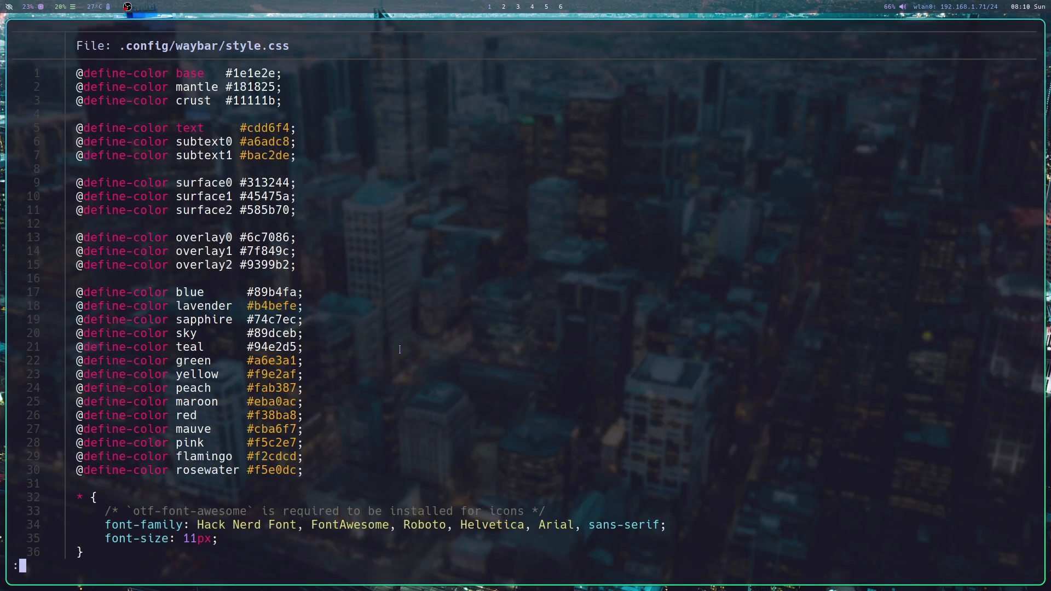
pyautogui.scroll(-3, 197, 441)
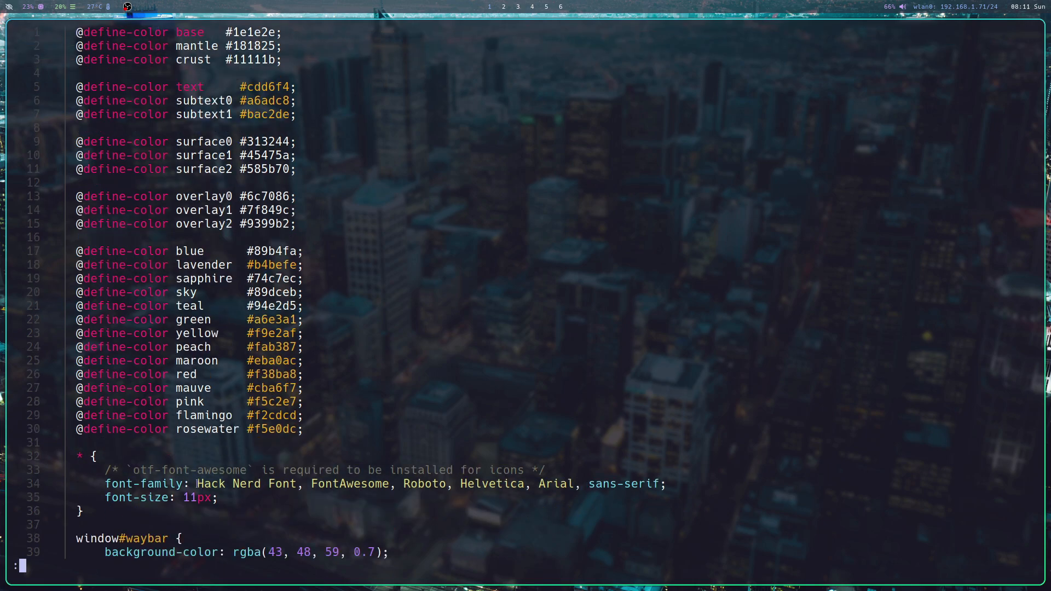
pyautogui.moveTo(197, 483); pyautogui.dragTo(226, 483)
# - Return to Font Manager on workspace 6 and browse the System category's font list
pyautogui.press('super+6')
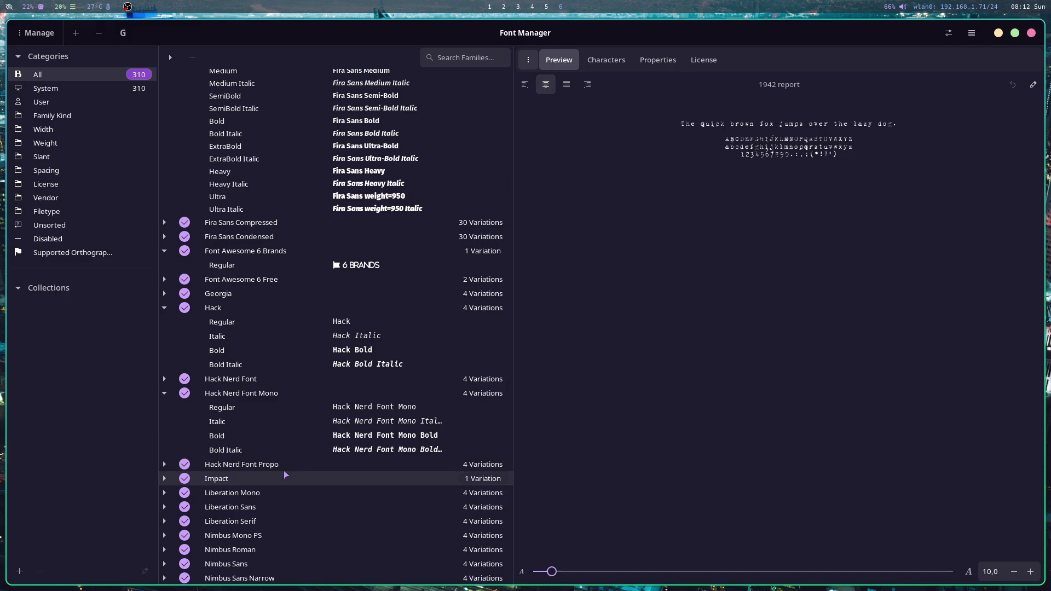
pyautogui.press('Down')
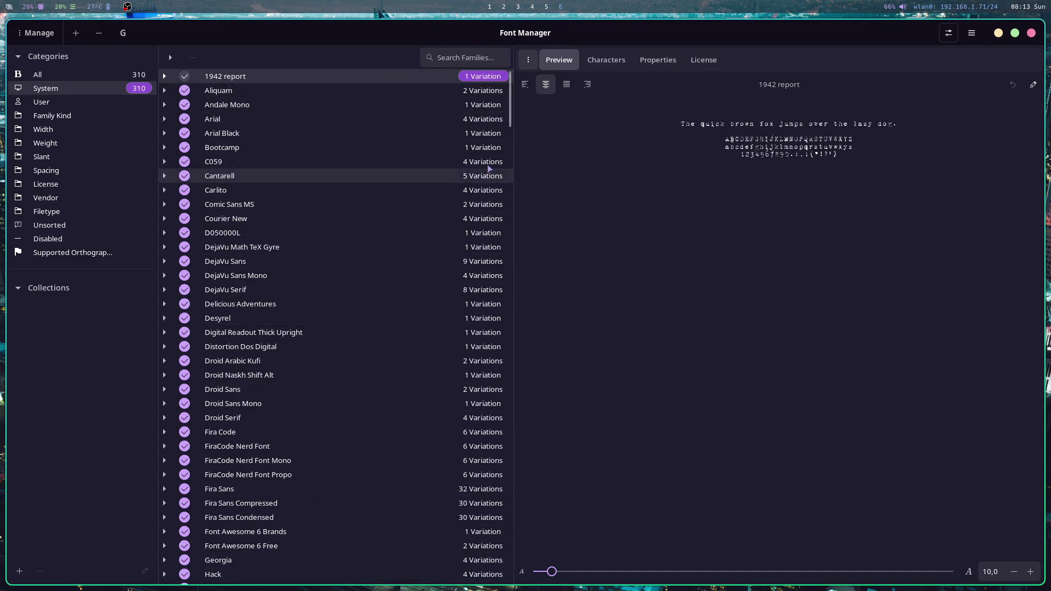
pyautogui.moveTo(508, 96)
pyautogui.mouseDown()
pyautogui.moveTo(511, 557)
pyautogui.moveTo(510, 82)
pyautogui.mouseUp()
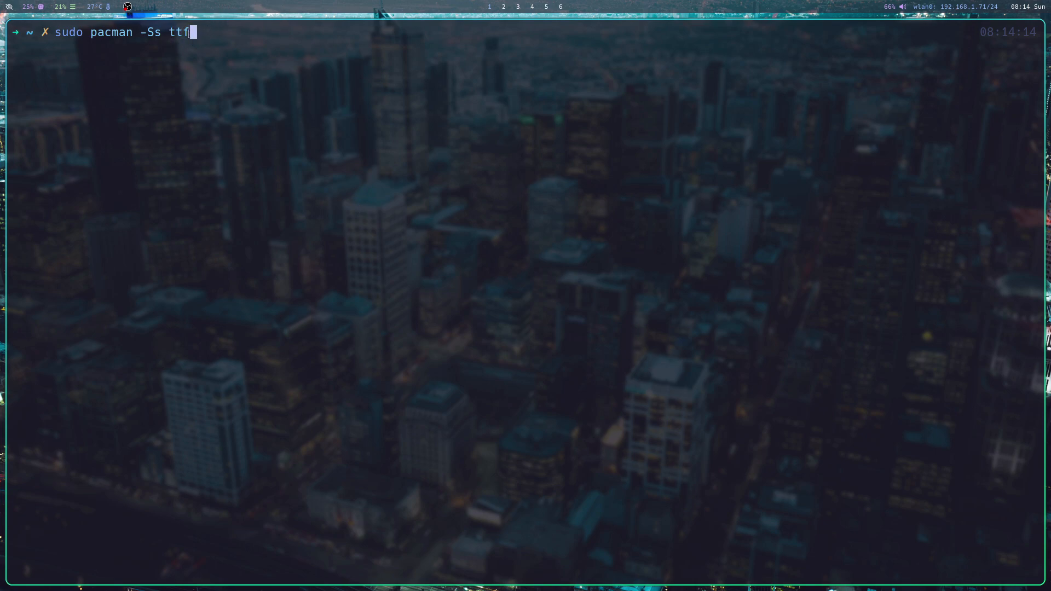
# - Search the pacman repositories for ttf packages, look through the list, and search again for font
pyautogui.press('Return')
pyautogui.scroll(15, 201, 317)
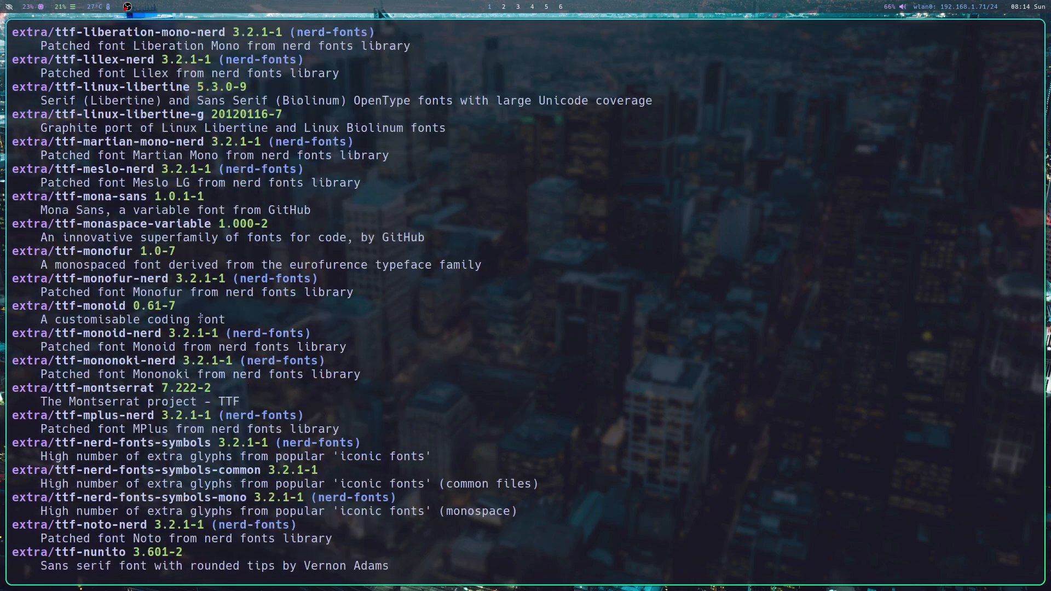
pyautogui.scroll(10, 201, 317)
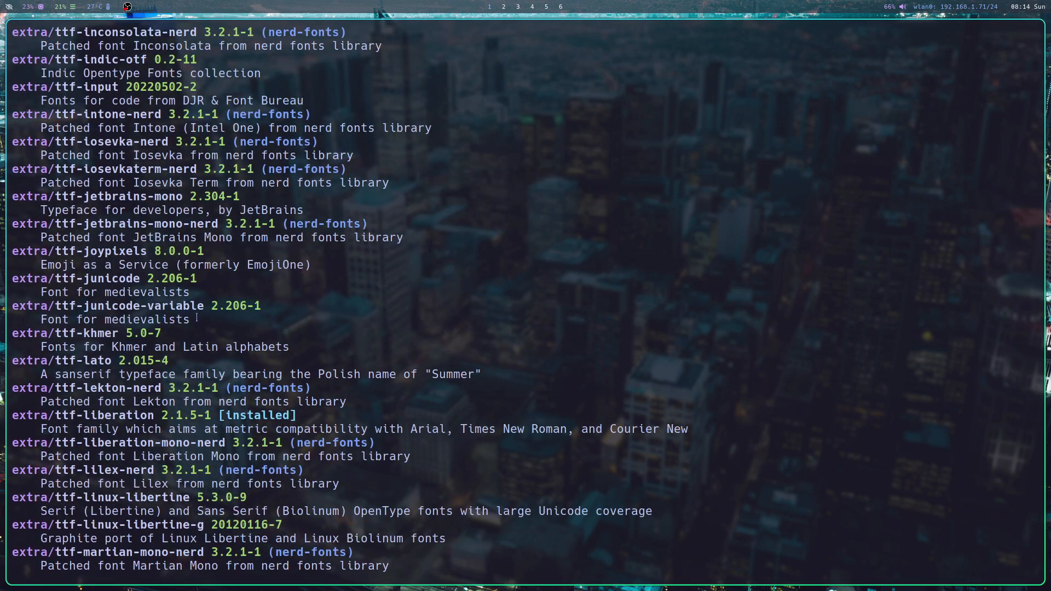
pyautogui.scroll(20, 269, 255)
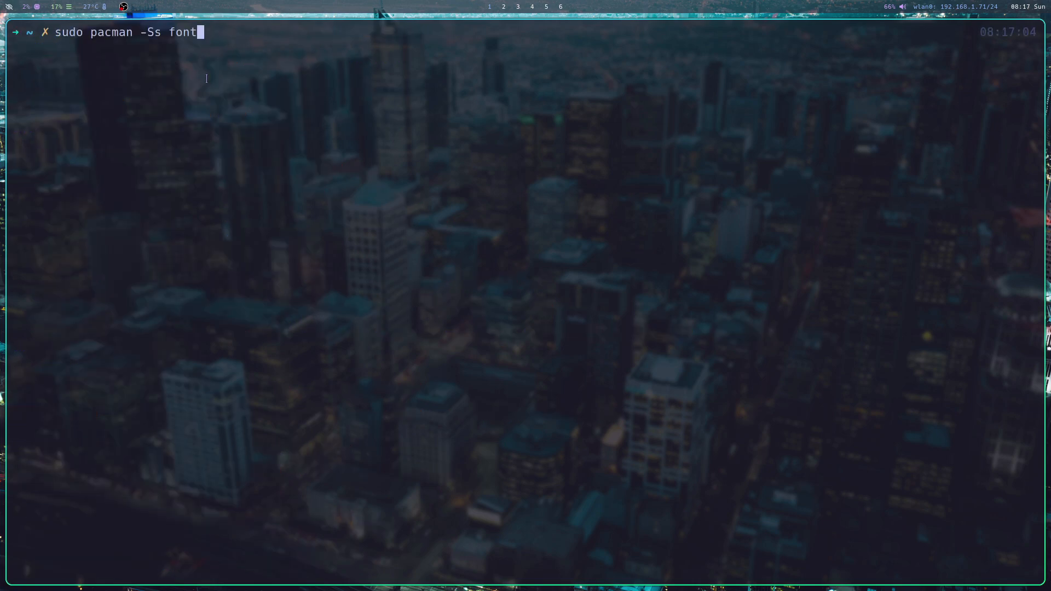
pyautogui.press('Return')
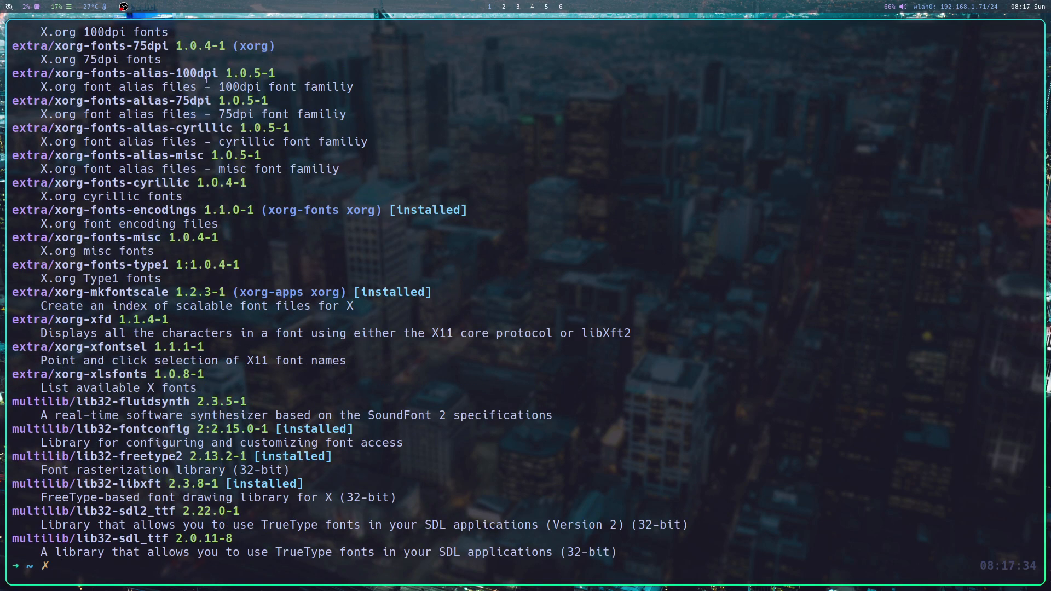
# - Switch to the browser on workspace 2, look through the DaFont home page, and open its Dingbats > Games category
pyautogui.click(503, 7)
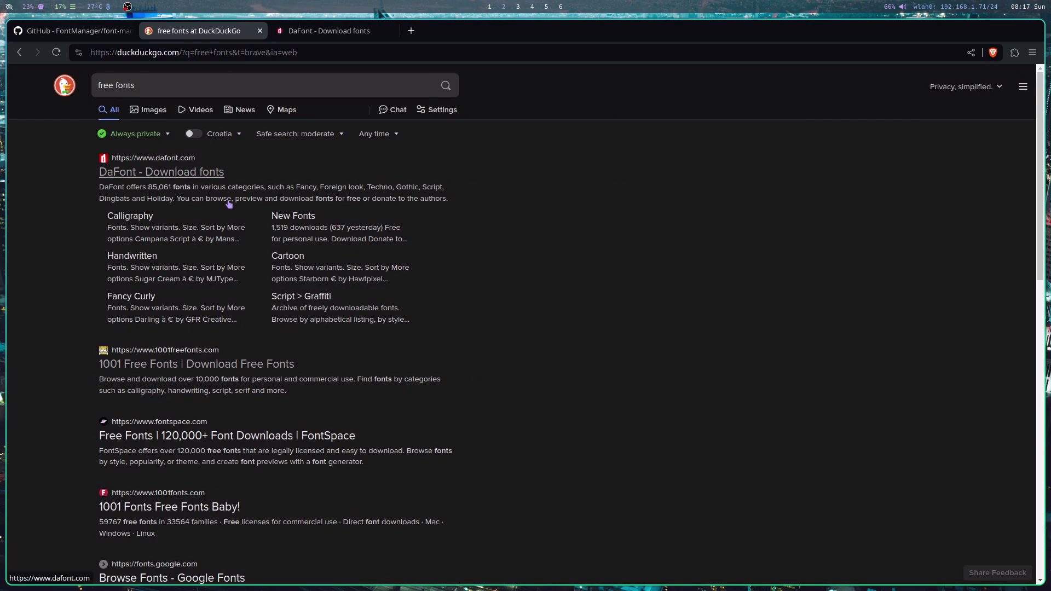
pyautogui.click(326, 30)
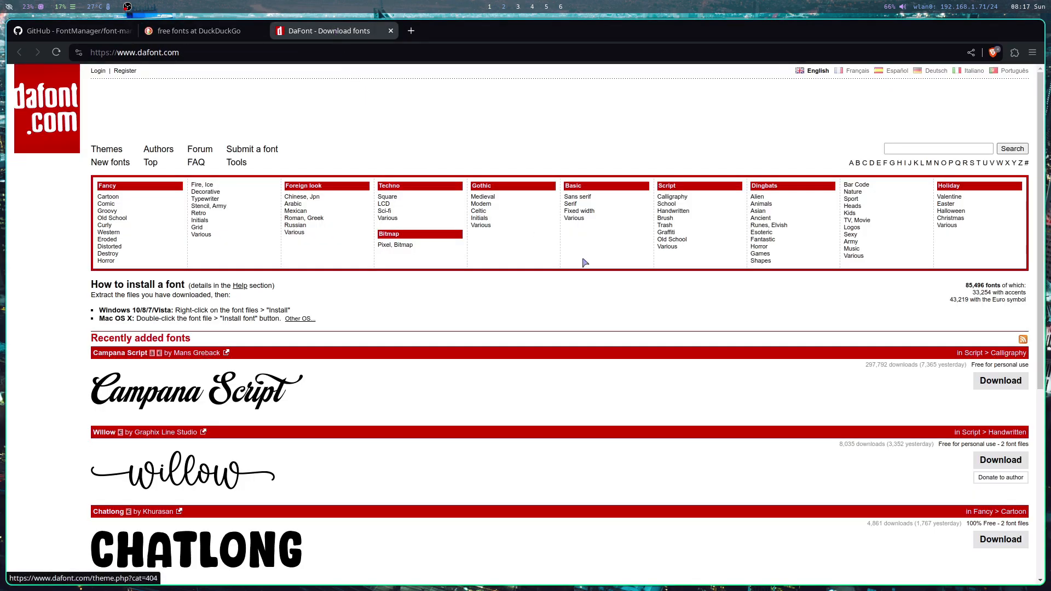
pyautogui.scroll(-5, 351, 475)
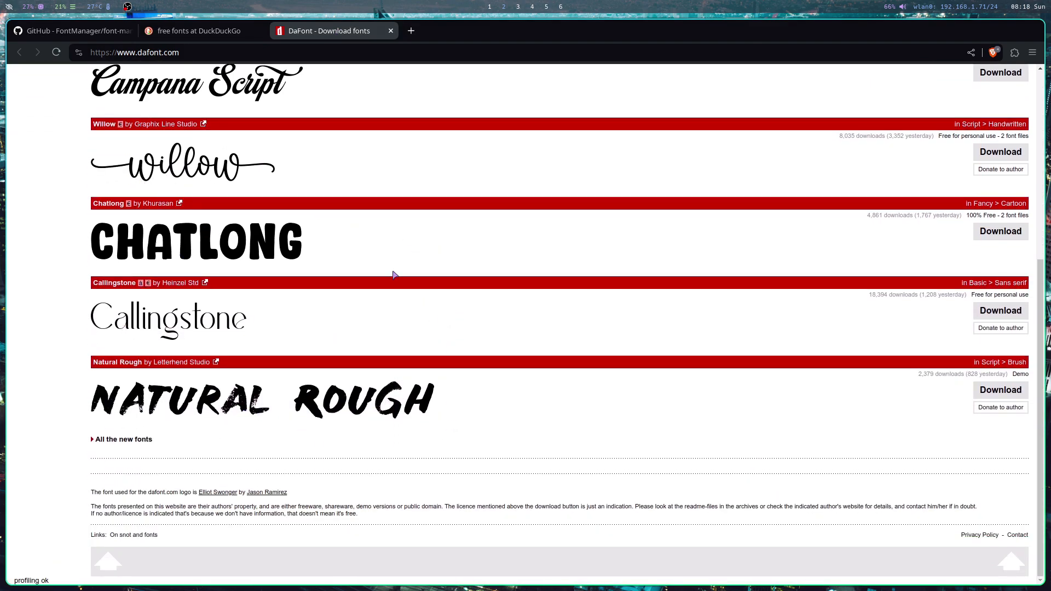
pyautogui.scroll(10, 455, 309)
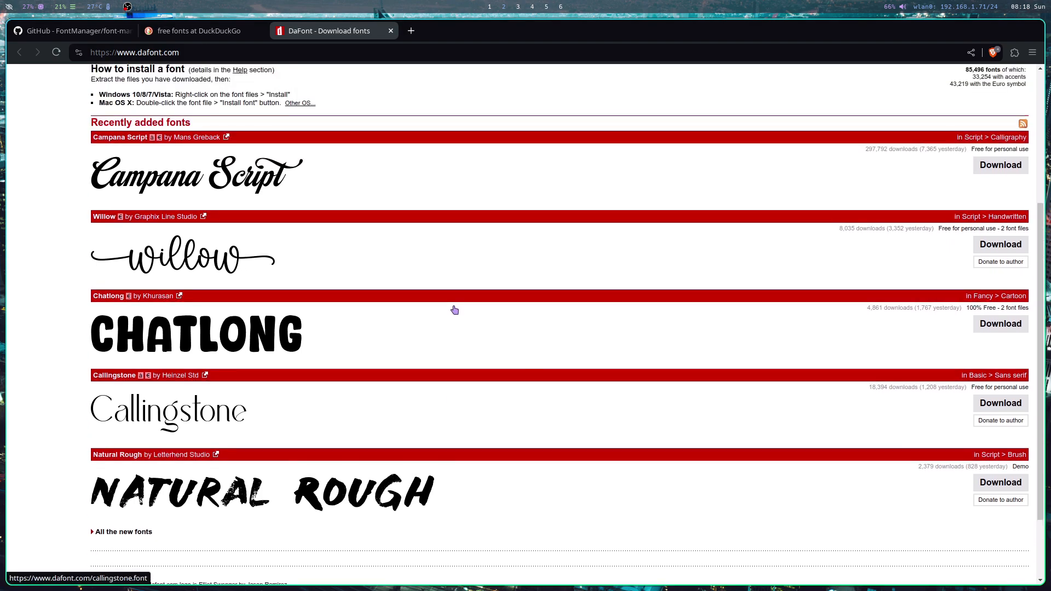
pyautogui.click(760, 253)
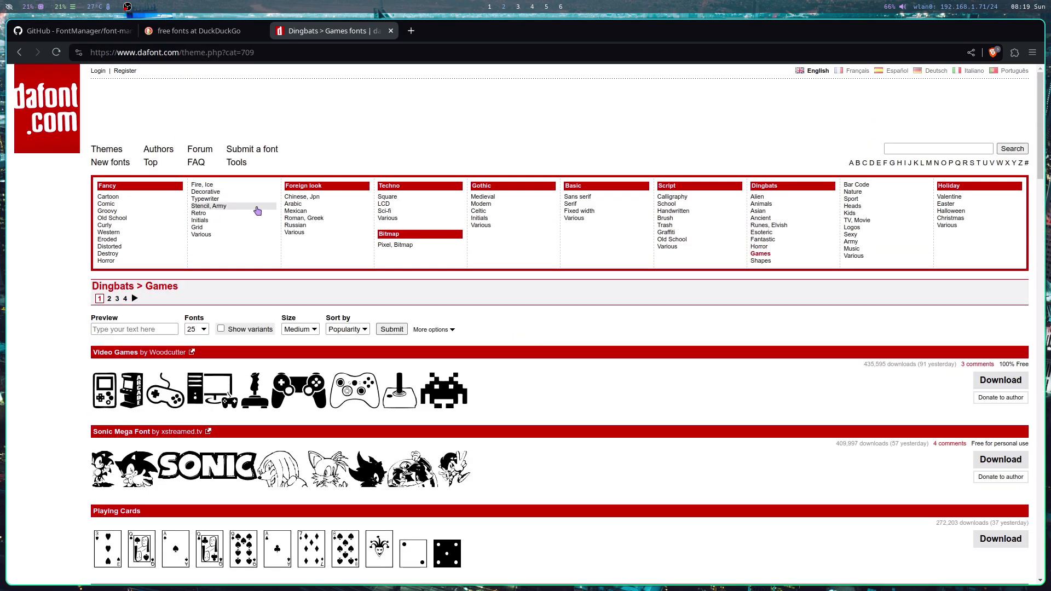
# - Look through DaFont's Fancy > Stencil, Army category and open its Fancy > Distorted category
pyautogui.click(235, 207)
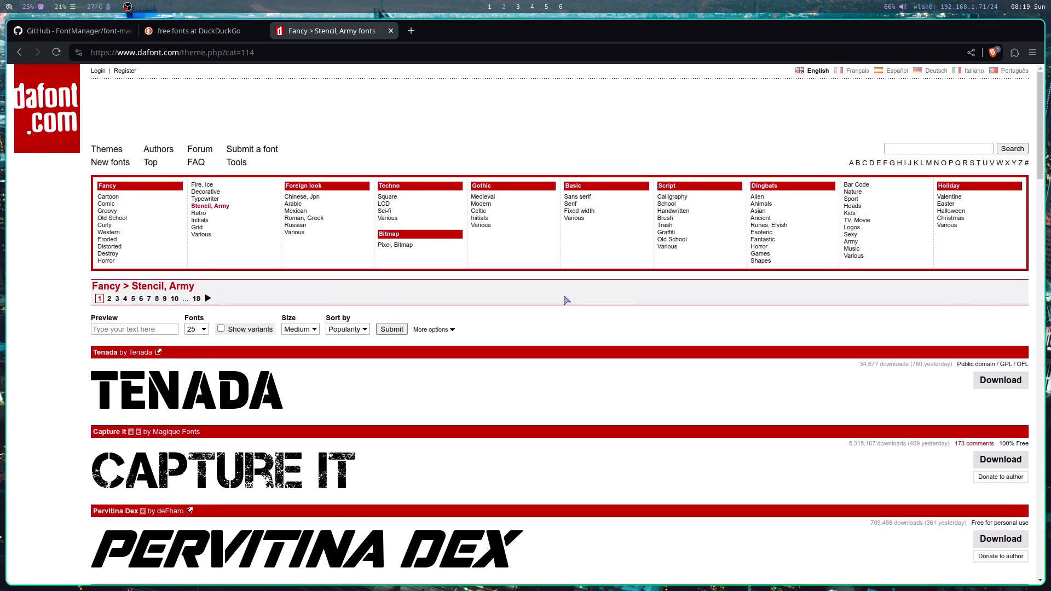
pyautogui.click(118, 244)
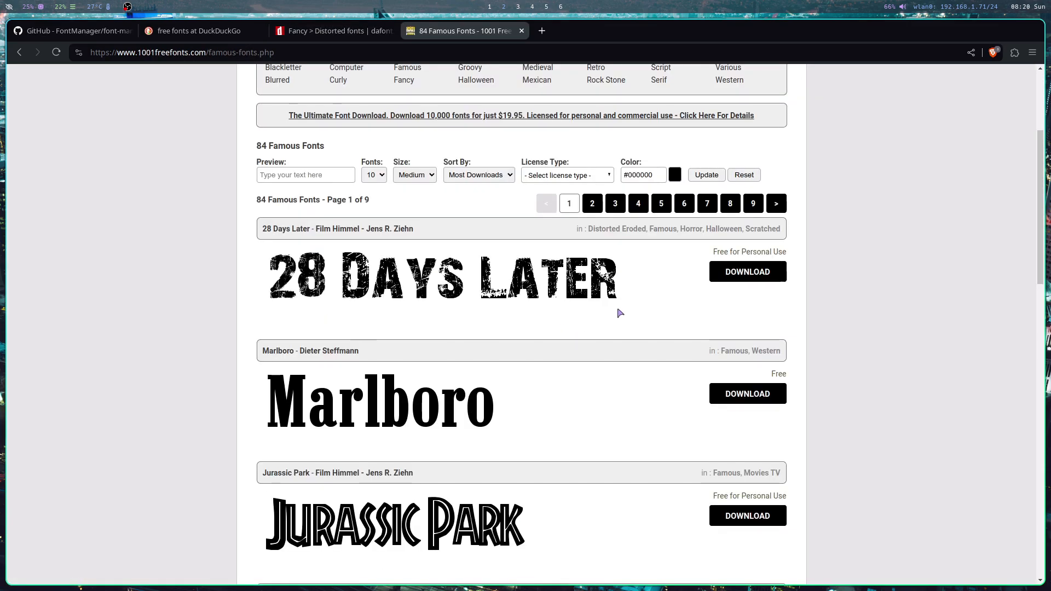
# - Download the 28 Days Later font from 1001 Free Fonts as 28-days-later.zip into Downloads and extract the archive there
pyautogui.click(743, 280)
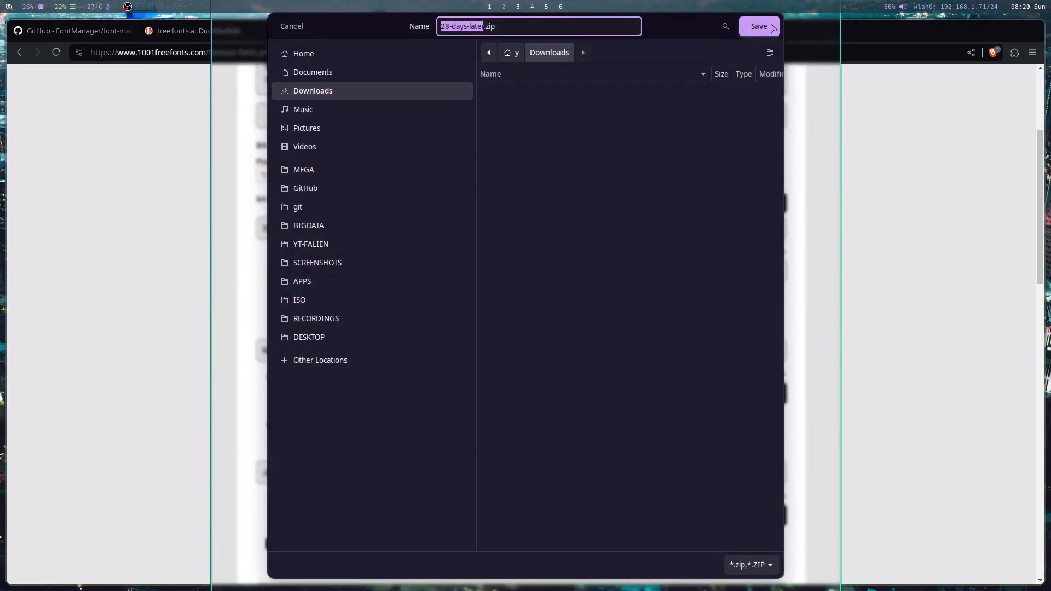
pyautogui.click(773, 26)
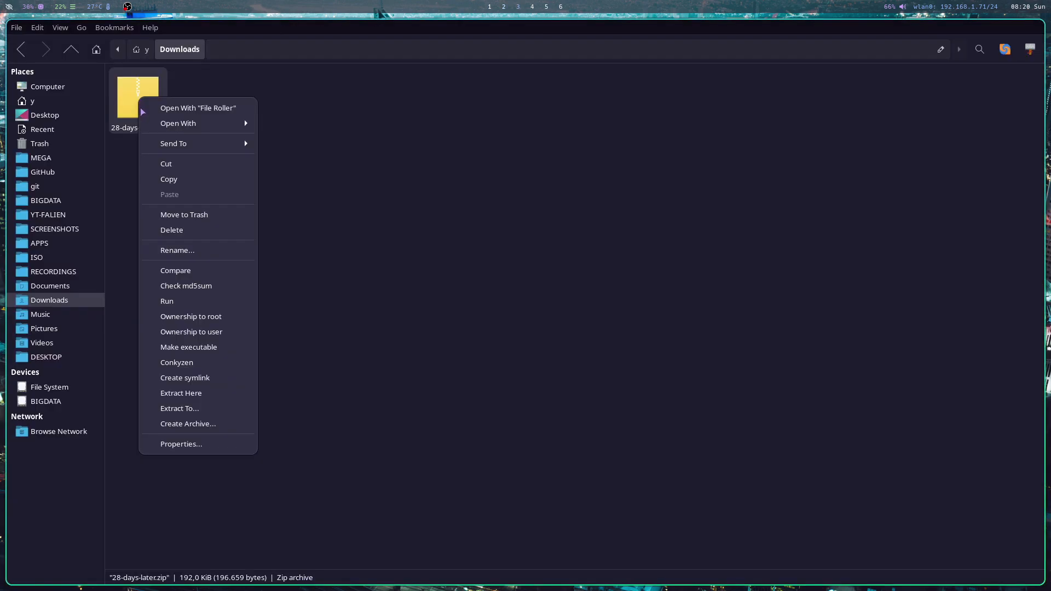
pyautogui.click(181, 393)
pyautogui.click(164, 130)
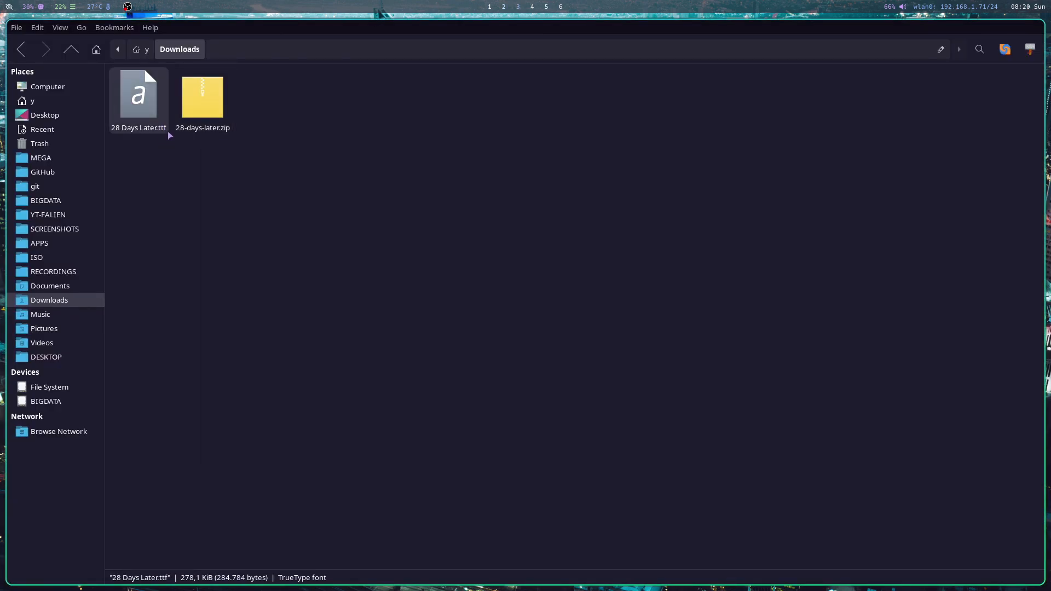
# - Copy 28 Days Later.ttf from Downloads into a new folder named .fonts in the home directory
pyautogui.rightClick(149, 94)
pyautogui.click(169, 173)
pyautogui.hotkey('alt', 'Up')
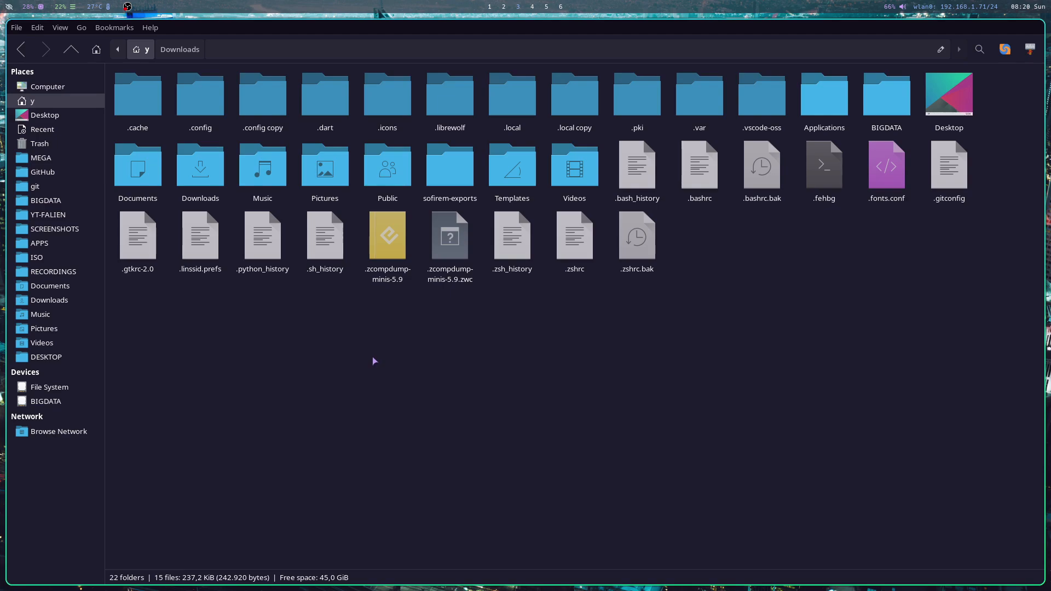
pyautogui.rightClick(373, 361)
pyautogui.click(408, 61)
pyautogui.write('.fonts')
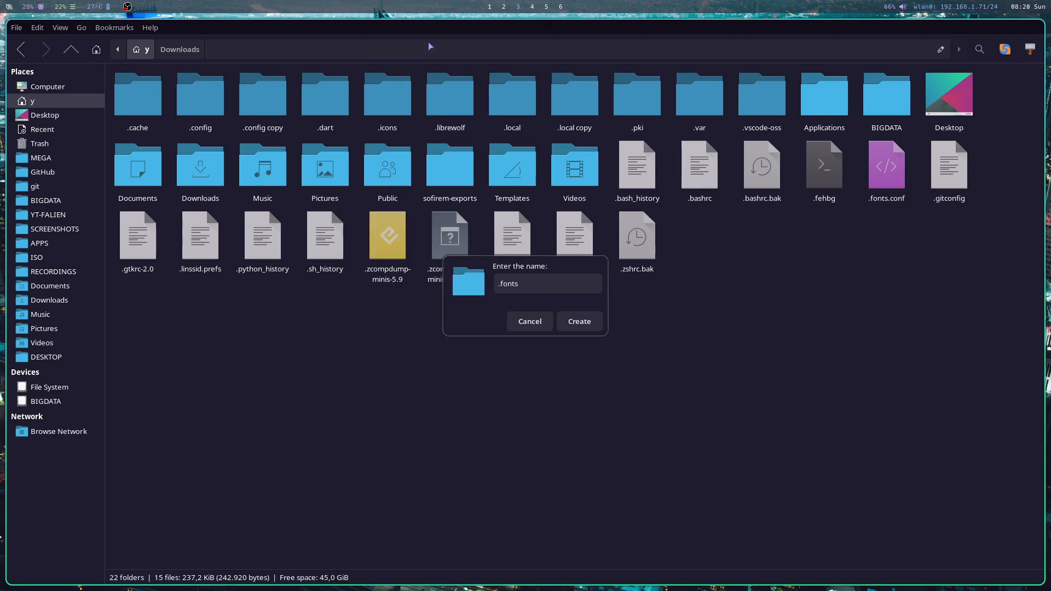
pyautogui.press('Return')
pyautogui.doubleClick(394, 104)
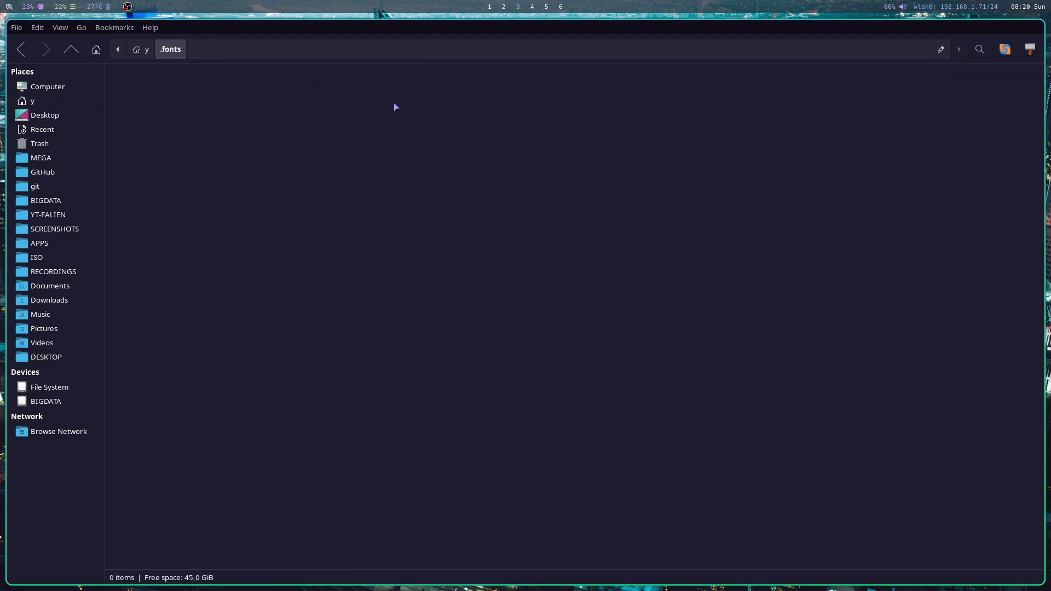
pyautogui.hotkey('ctrl', 'v')
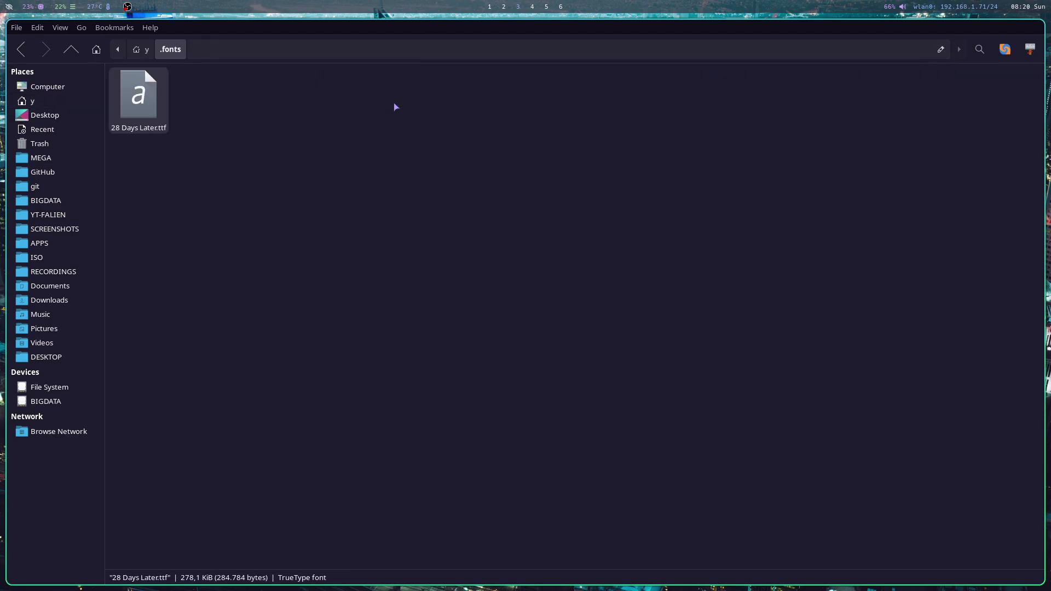
# - Switch to Font Manager on workspace 6, show the User category, and enlarge the preview text of 28 Days Later
pyautogui.click(556, 9)
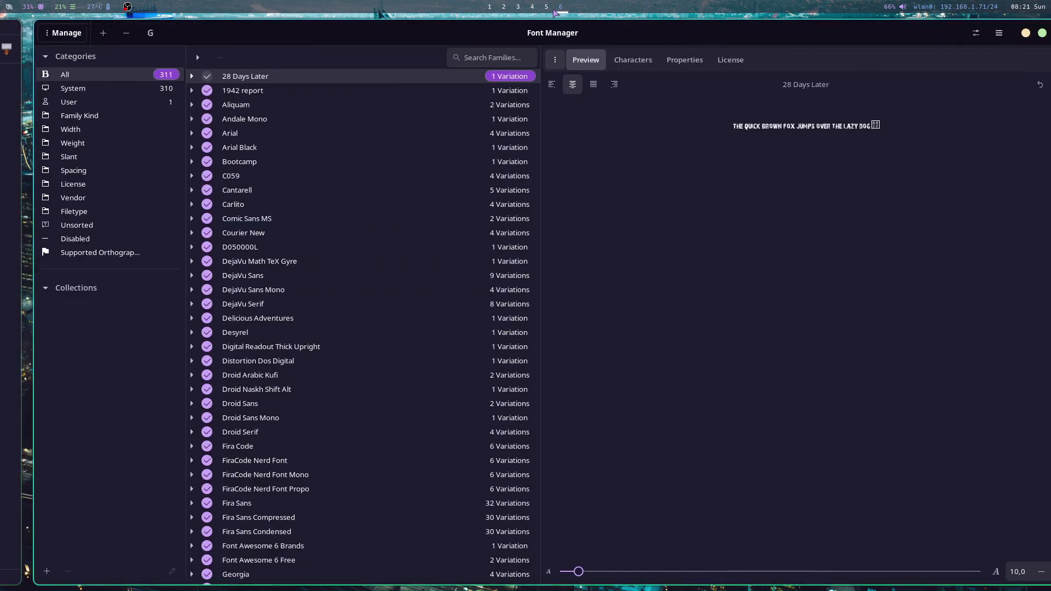
pyautogui.click(82, 103)
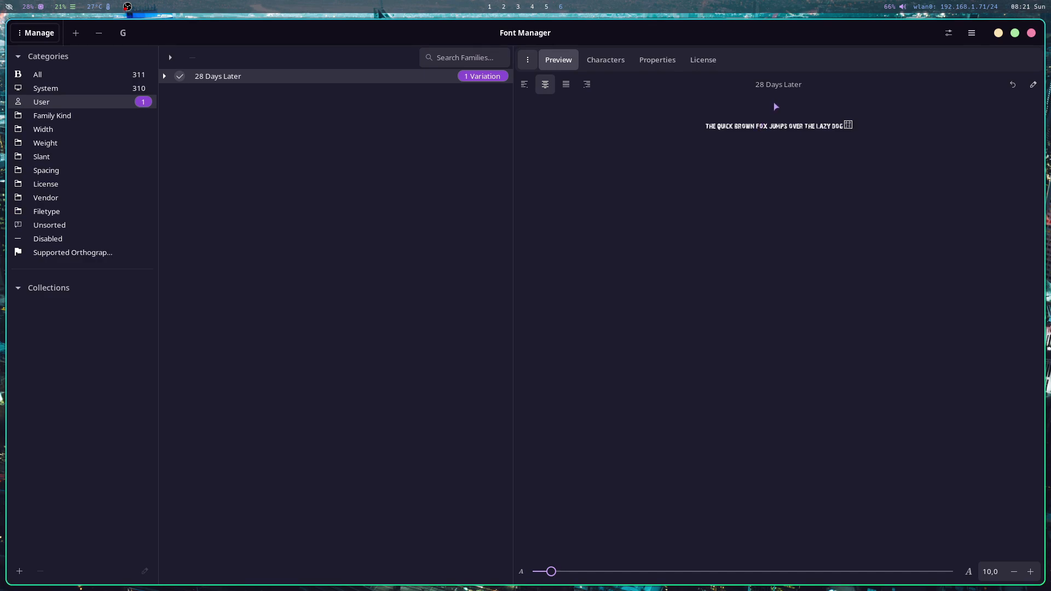
pyautogui.click(1030, 572)
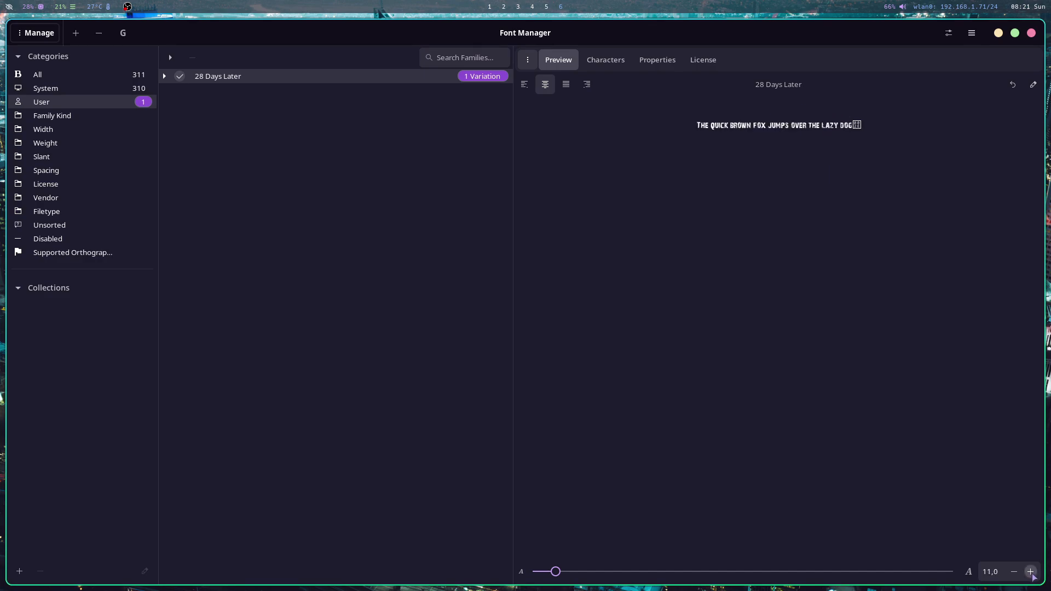
pyautogui.moveTo(567, 578); pyautogui.dragTo(648, 585)
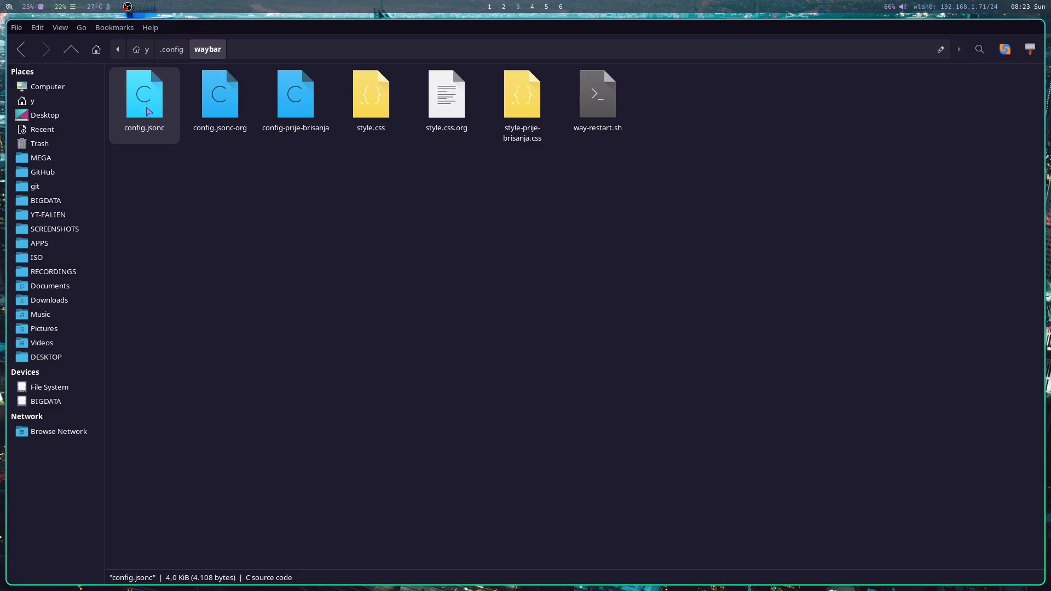
# - Open config.jsonc from the .config/waybar folder and examine the icon glyphs in its modules configuration
pyautogui.doubleClick(148, 108)
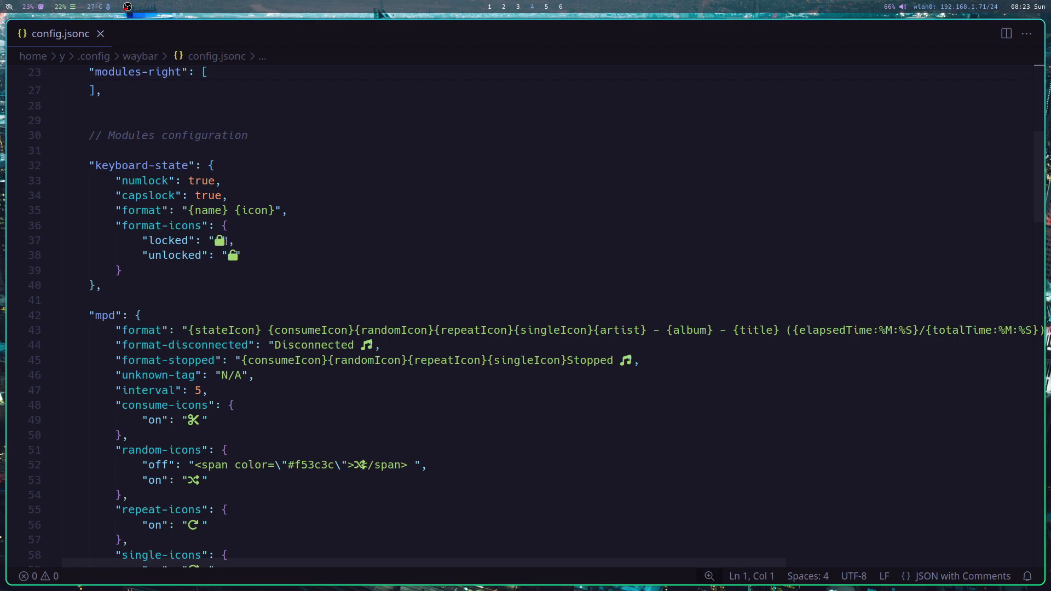
# - Switch to the browser on workspace 2, search for nerd fonts, and open the icon cheat sheet on the Nerd Fonts site
pyautogui.press('super+2')
pyautogui.write('nerd ')
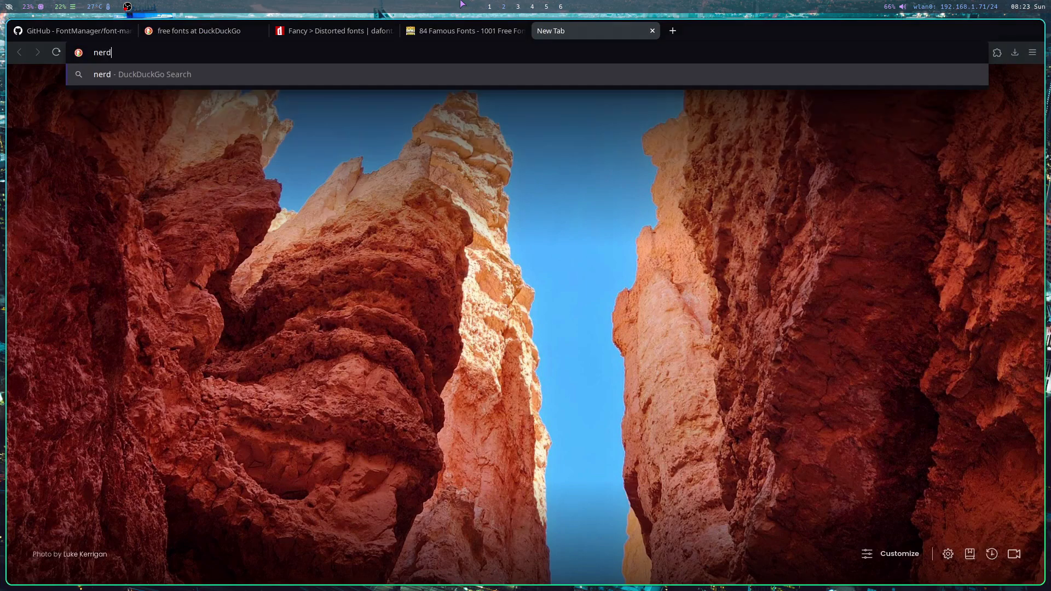
pyautogui.write('fonts')
pyautogui.press('Return')
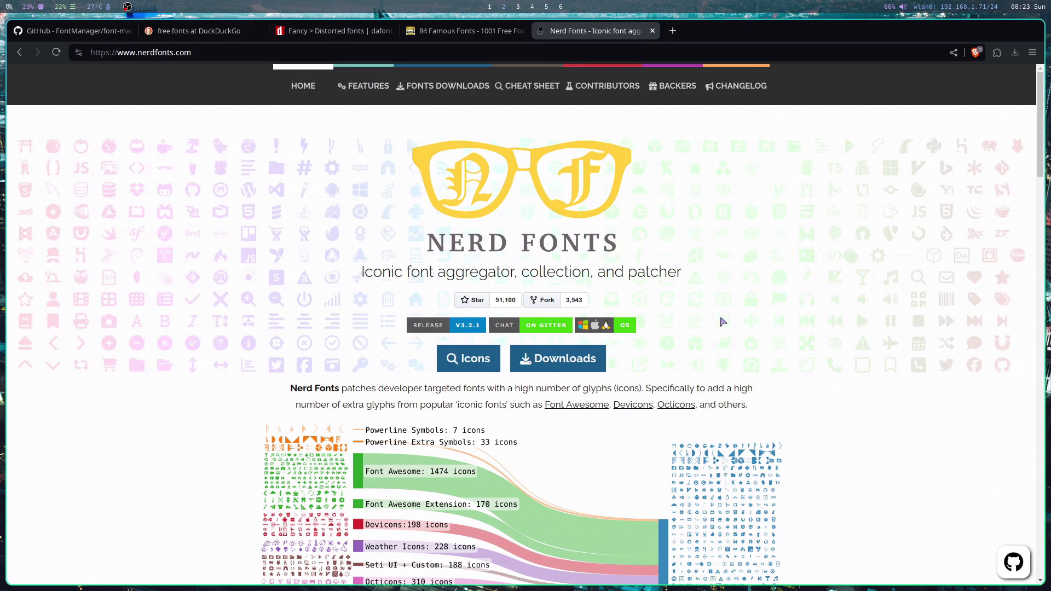
pyautogui.click(457, 370)
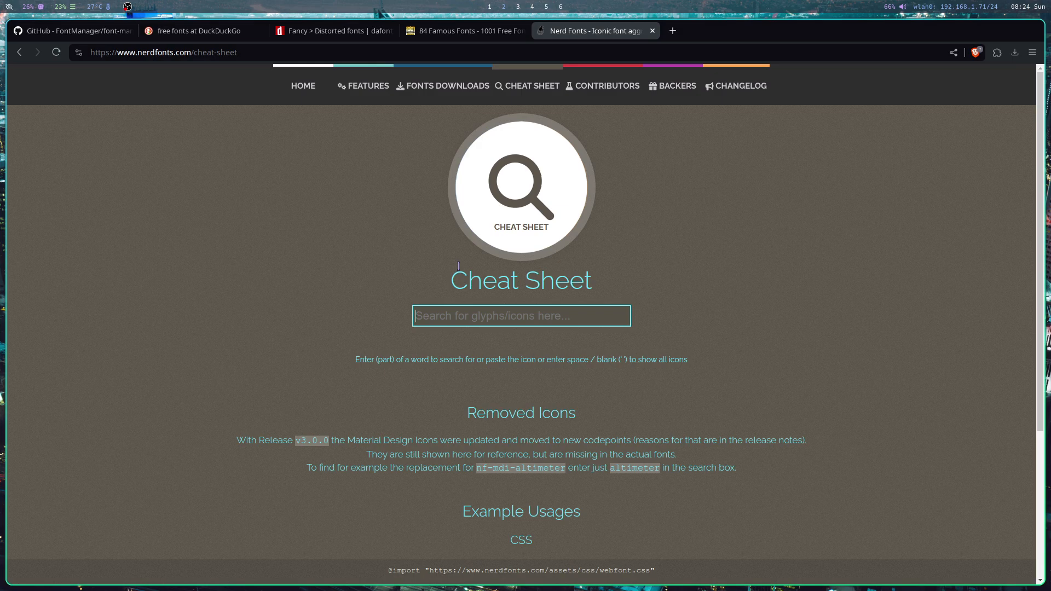
# - Search the cheat sheet for temperature and copy the nf-fa-temperature_full icon
pyautogui.write('temperature')
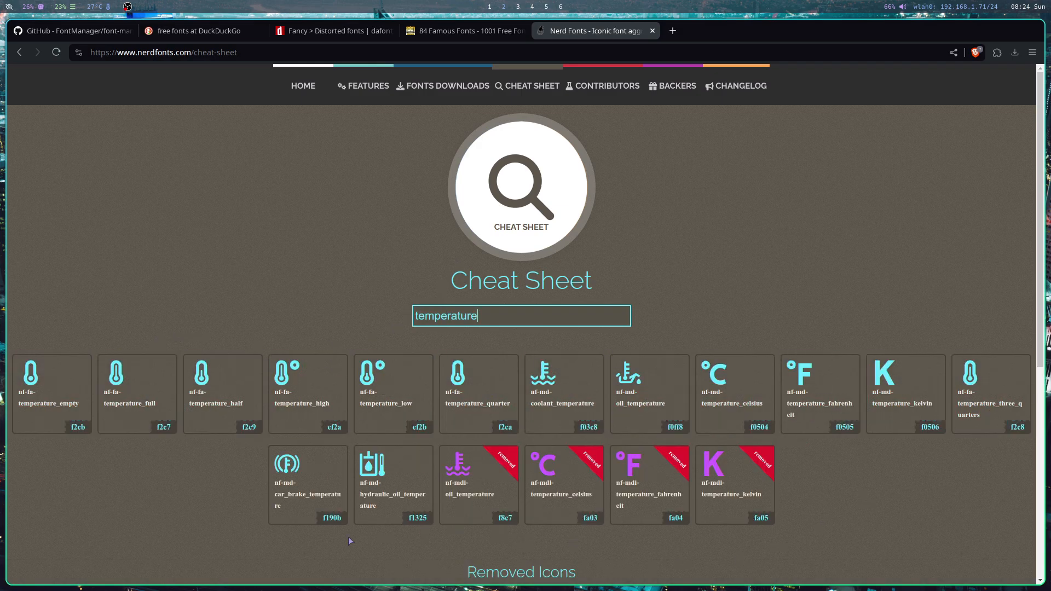
pyautogui.moveTo(115, 377)
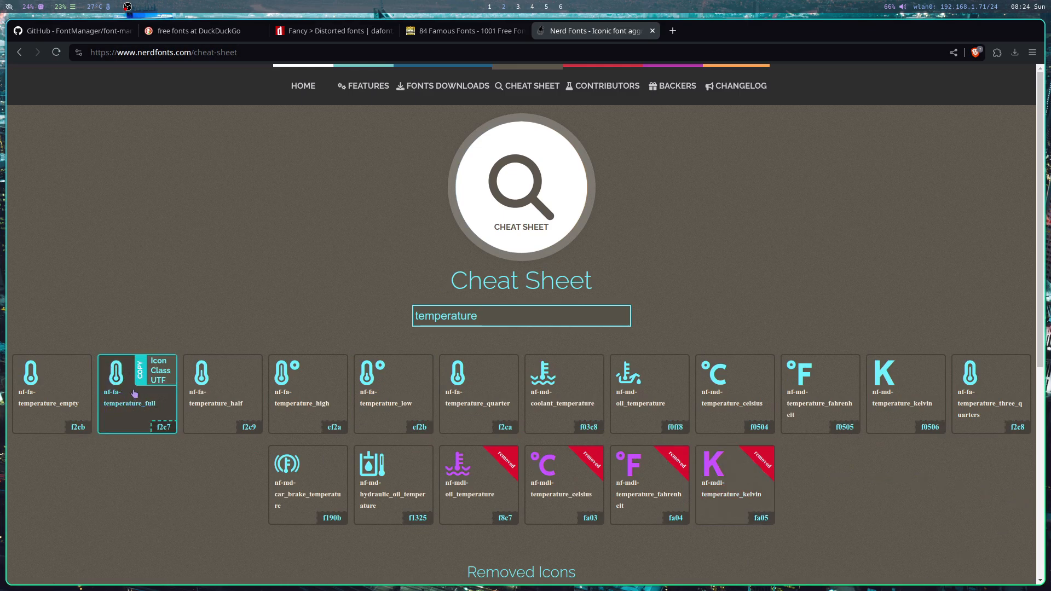
pyautogui.click(159, 363)
# - Return to config.jsonc in the code editor, paste the copied icon after the mpd opening brace on line 42, and undo the paste
pyautogui.press('super+1')
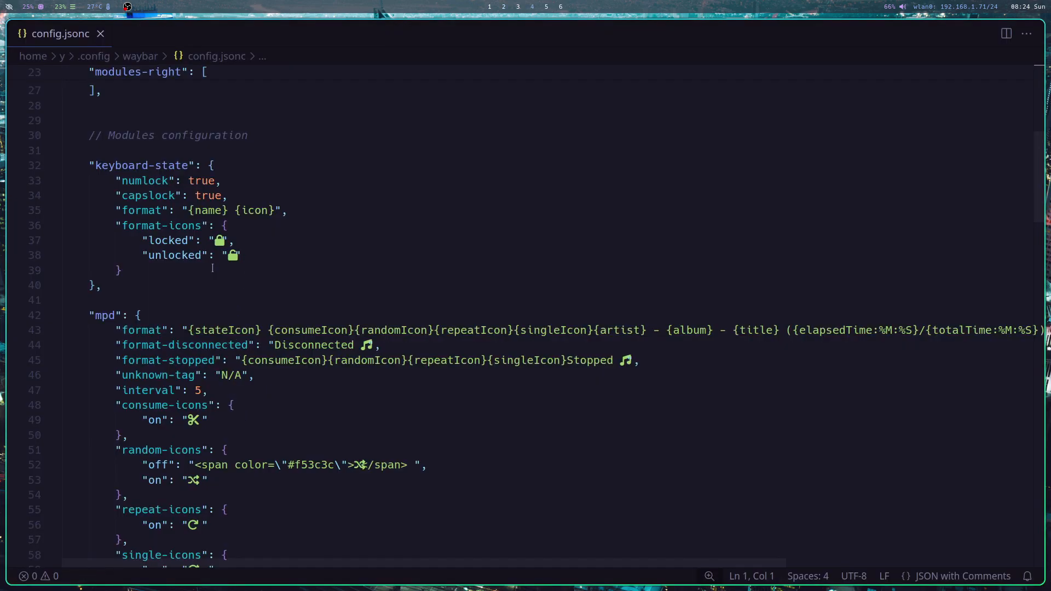
pyautogui.click(188, 319)
pyautogui.hotkey('ctrl', 'v')
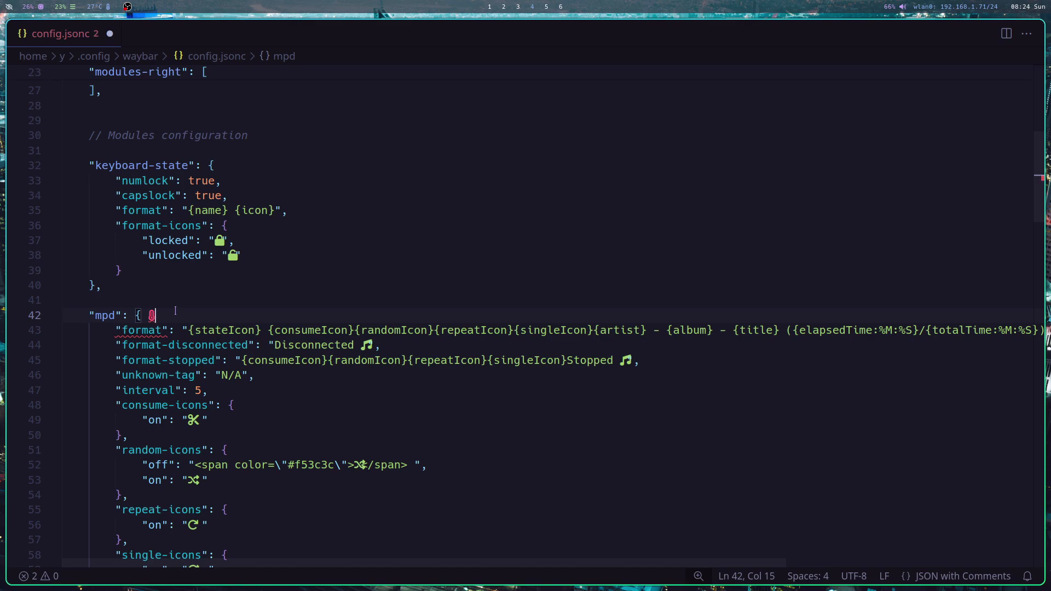
pyautogui.hotkey('ctrl', 'z')
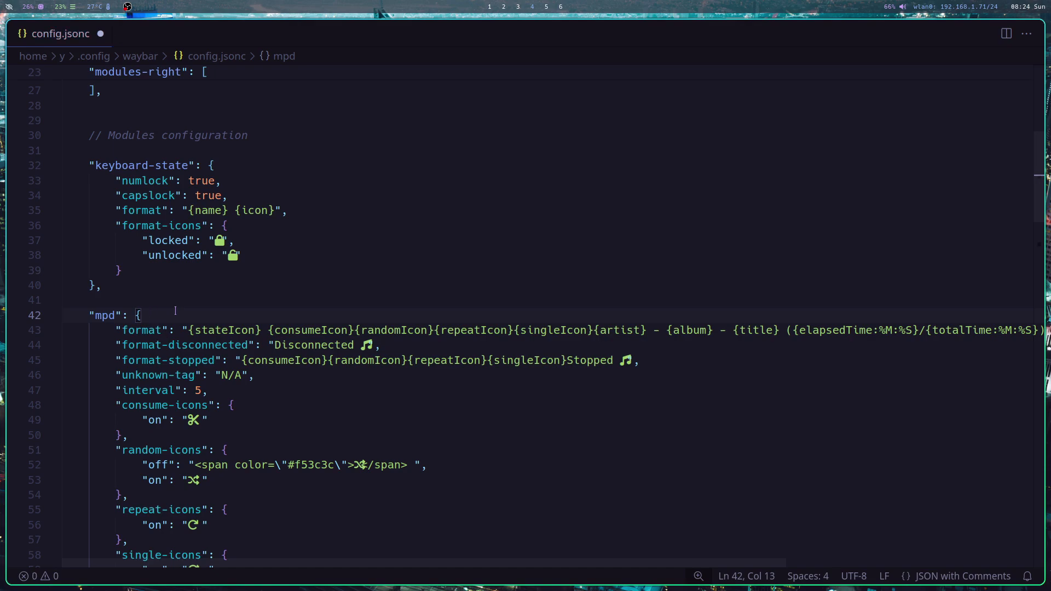